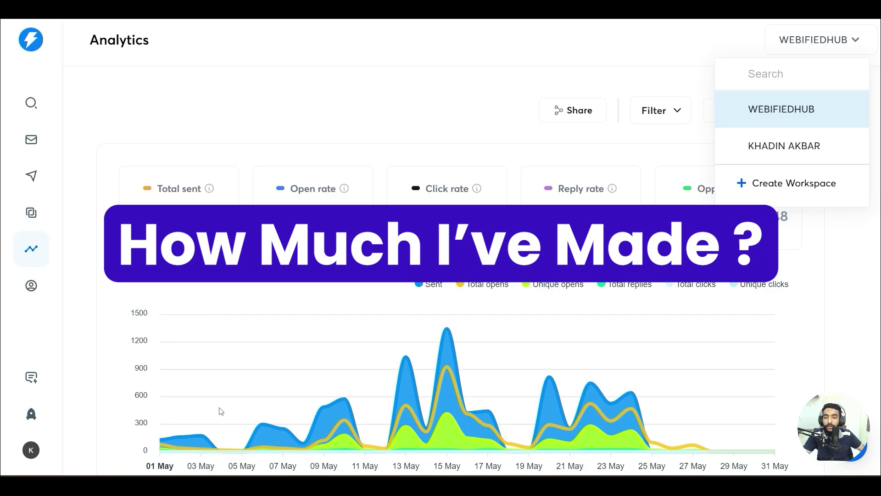
Examine the total sent, open rate, reply rate and opportunities value in the Analytics summary
double_click(202, 208)
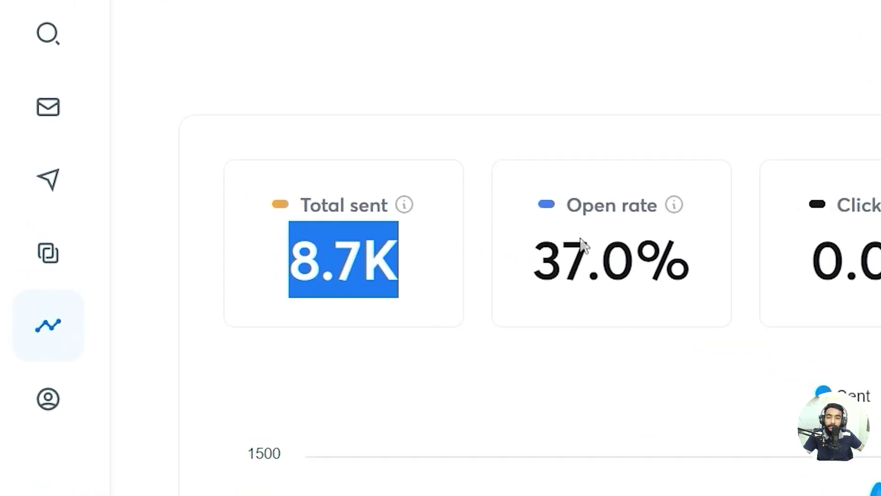
left_click_drag(531, 257, 599, 262)
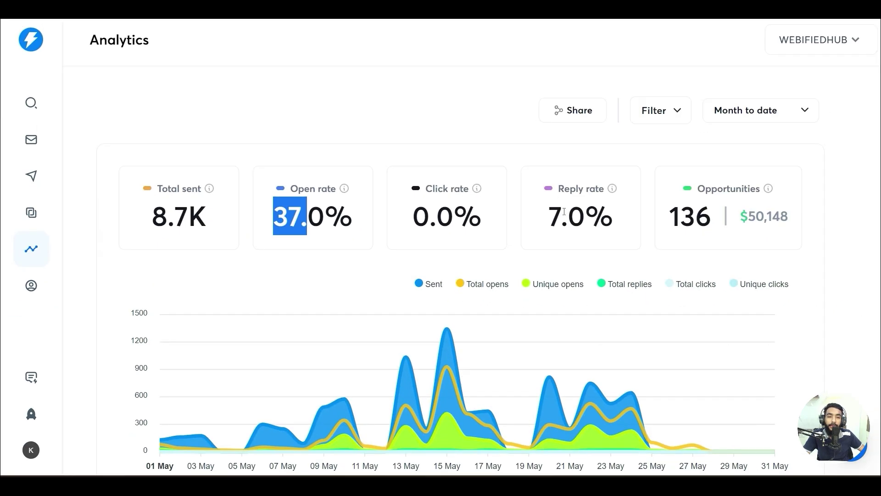
left_click_drag(550, 221, 585, 217)
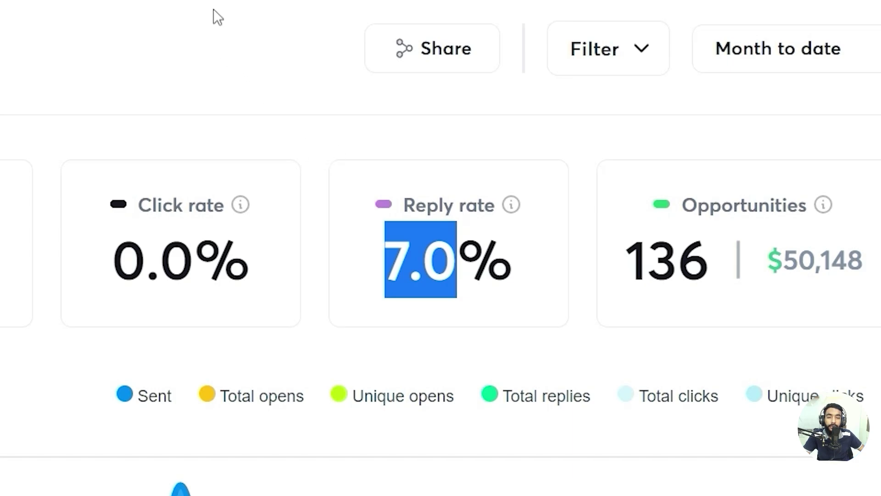
left_click_drag(757, 269, 864, 268)
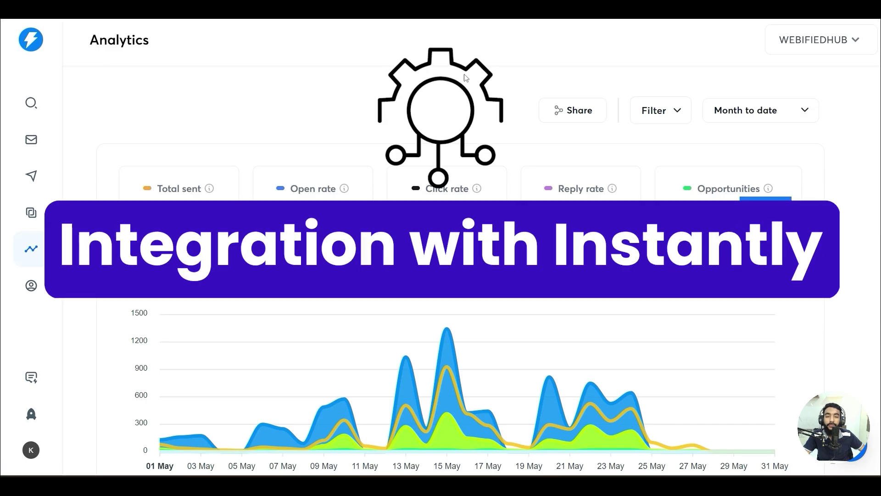
left_click(775, 53)
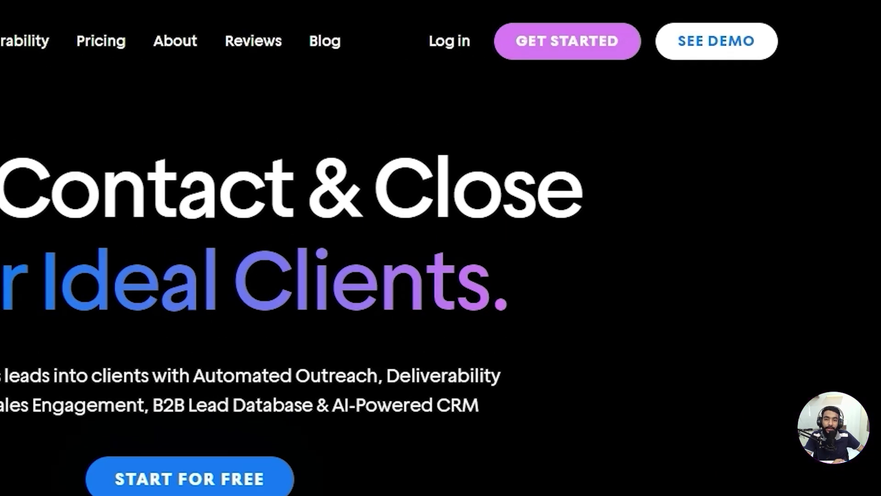
View the Instantly sign-up page, return to the pricing page and check the Growth plan's monthly price and email allowance
left_click(567, 40)
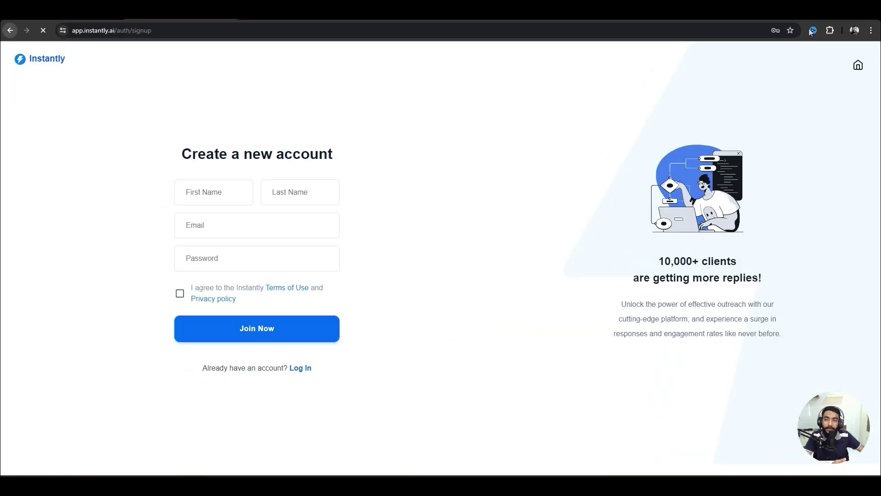
key("alt+Left")
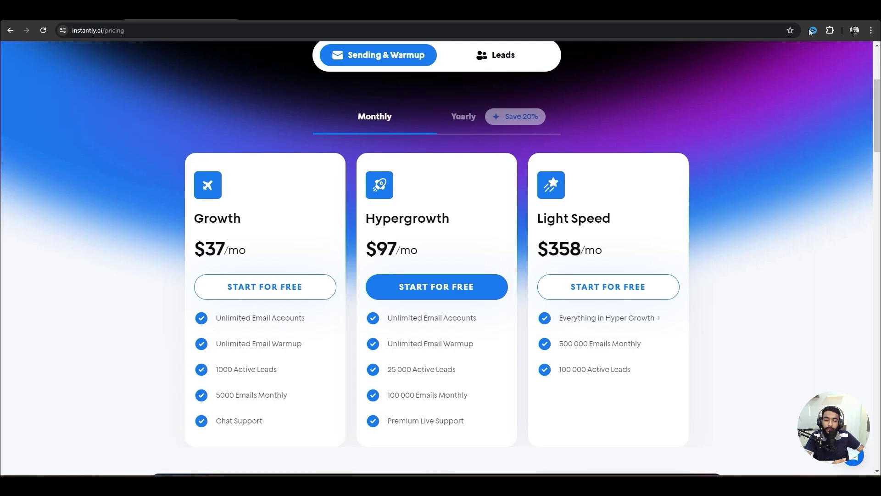
left_click_drag(205, 247, 238, 252)
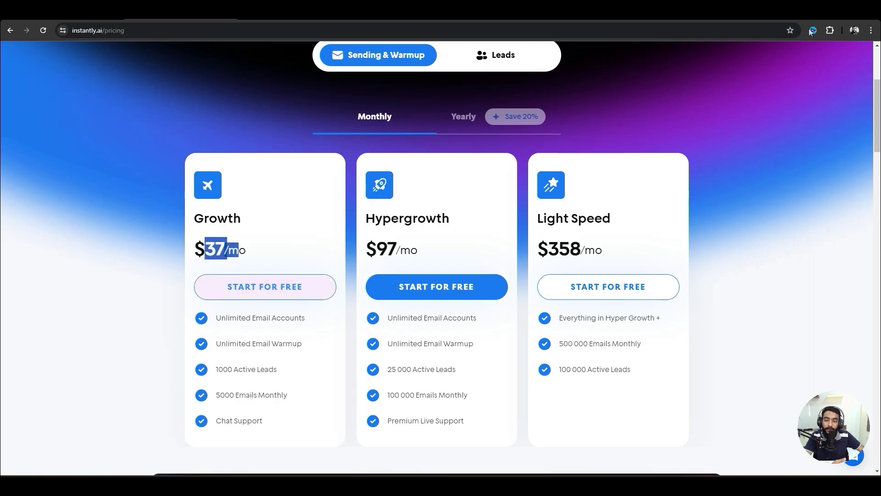
left_click_drag(217, 395, 225, 395)
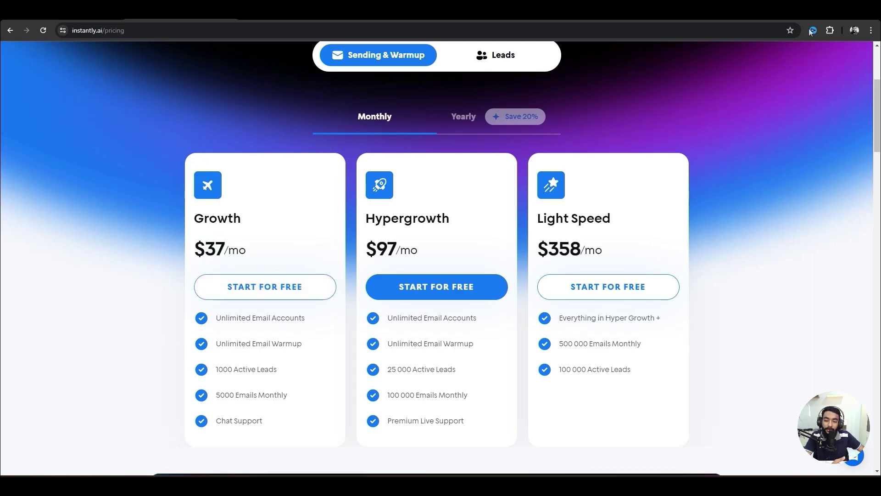
Check the Hypergrowth plan's monthly price and highlight its monthly email allowance
scroll(811, 31, "down", 1)
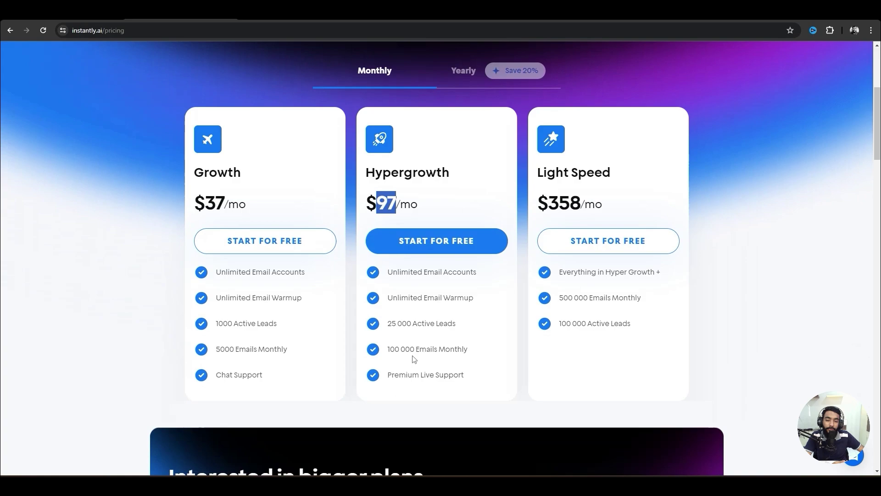
triple_click(399, 347)
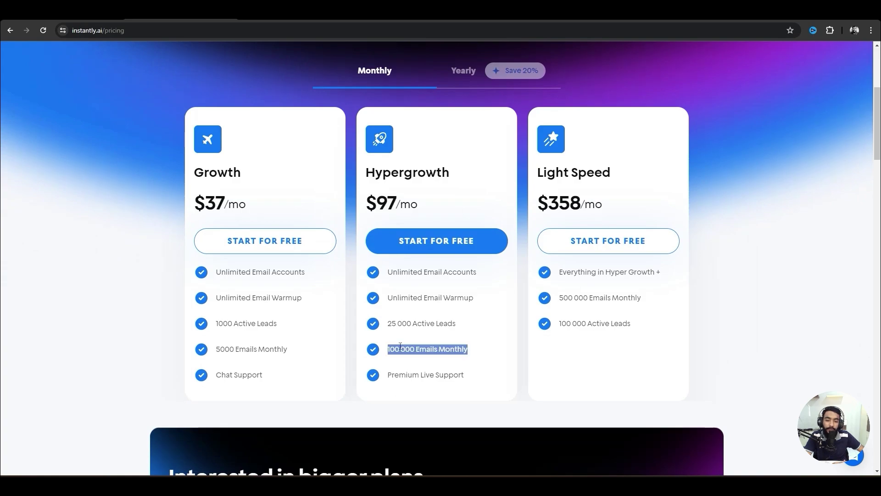
left_click(413, 352)
triple_click(416, 350)
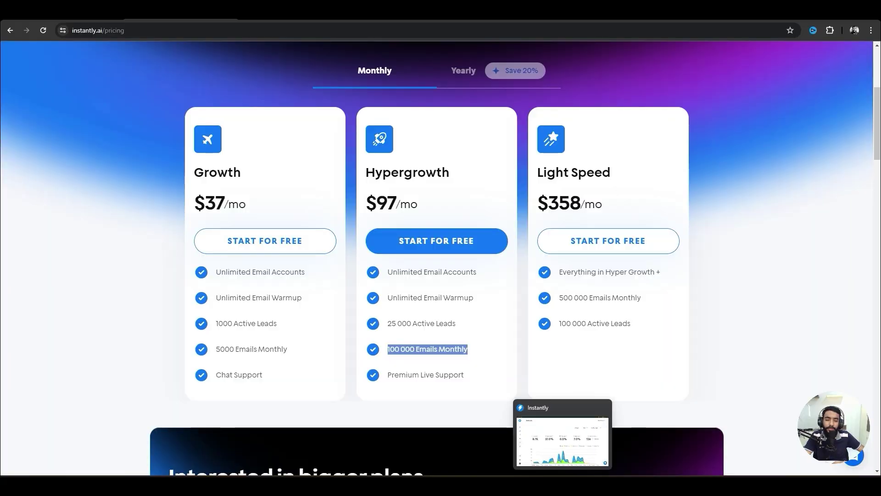
Look at the workspace list in the Instantly dashboard and glance over the plan pricing page again
left_click(562, 440)
left_click(819, 40)
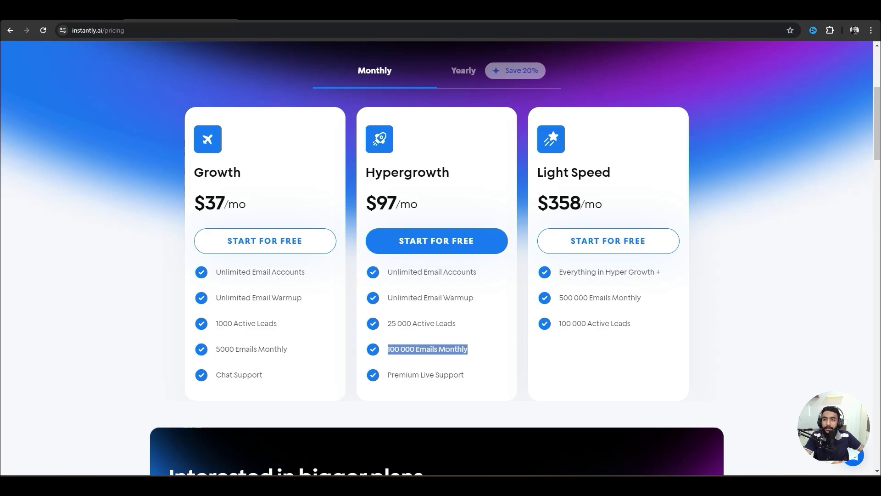
scroll(642, 206, "up", 3)
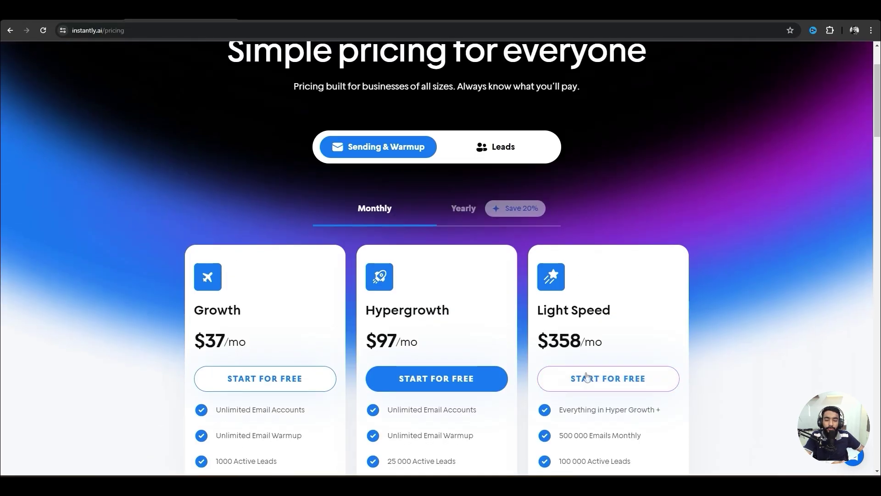
scroll(546, 230, "up", 2)
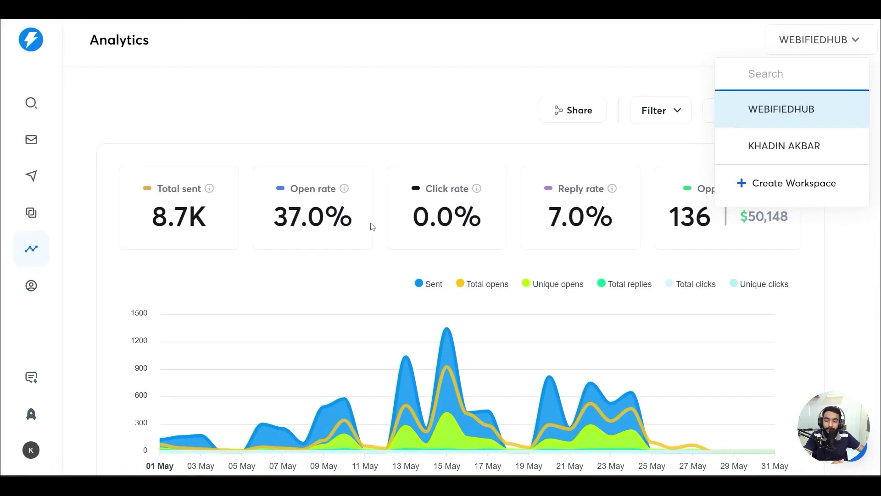
left_click(751, 317)
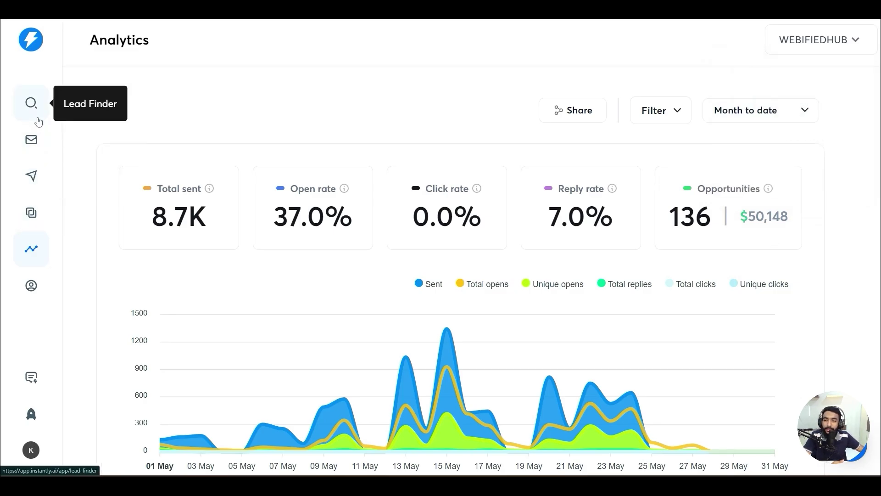
View the Lead Finder page and the connected Email Accounts list in Instantly
left_click(37, 119)
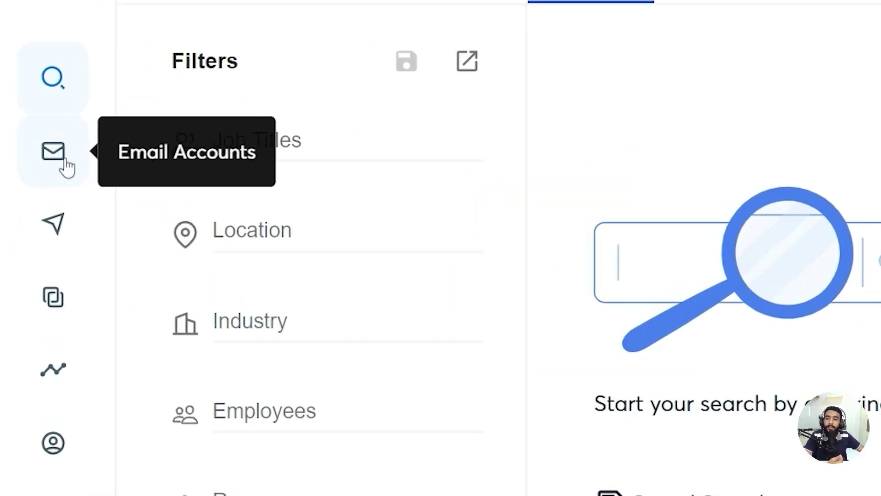
left_click(64, 159)
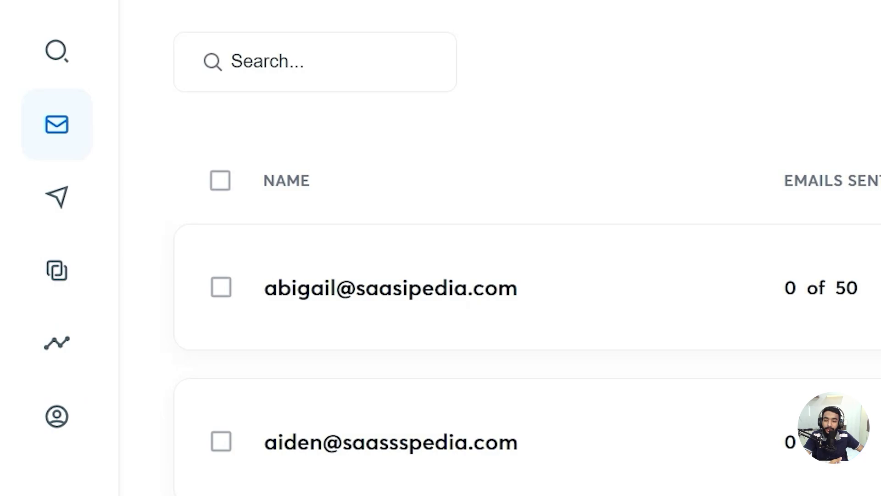
left_click(32, 417)
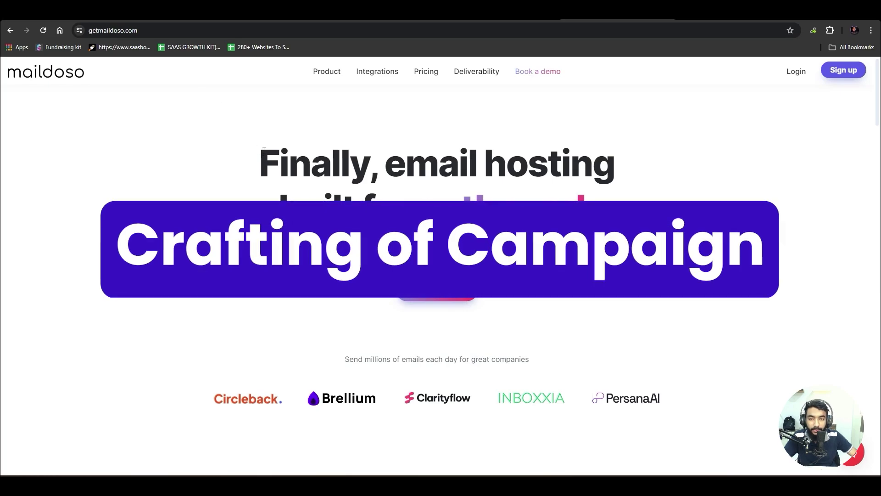
Open the Maildoso pricing page and check the Small Package's price and number of email accounts
left_click_drag(260, 161, 370, 183)
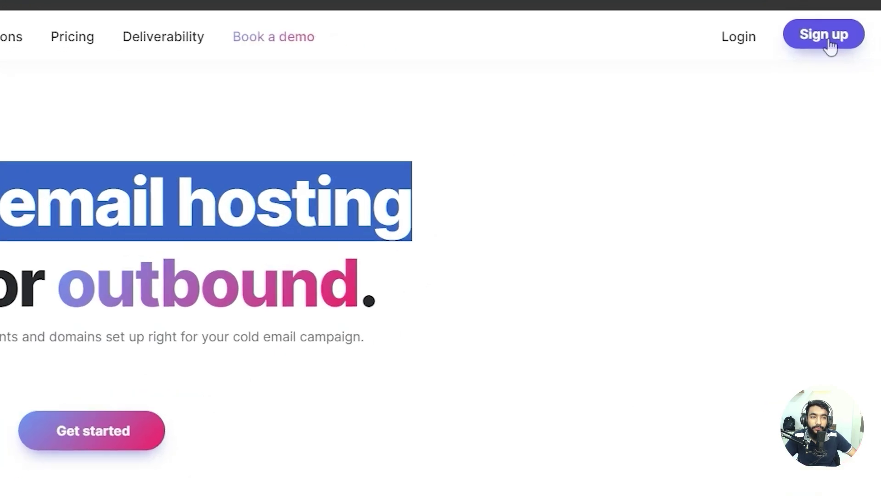
left_click(845, 72)
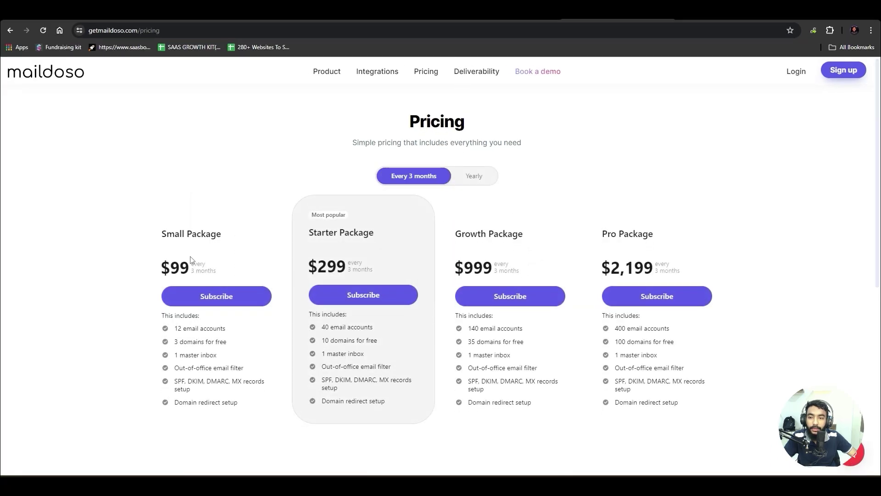
left_click_drag(161, 234, 222, 232)
mouse_move(170, 270)
left_mouse_down()
mouse_move(207, 265)
mouse_move(183, 265)
left_mouse_up()
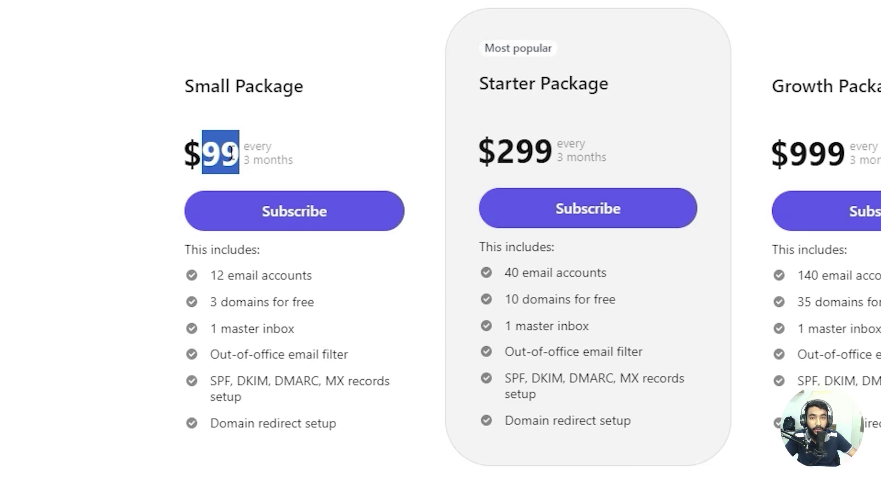
double_click(216, 275)
double_click(267, 274)
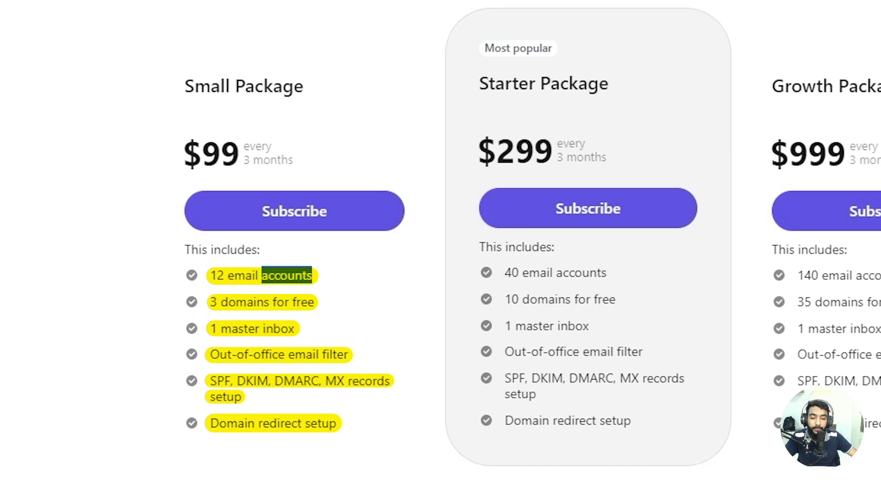
Search Windows for the Calculator app and launch it
key("super+w")
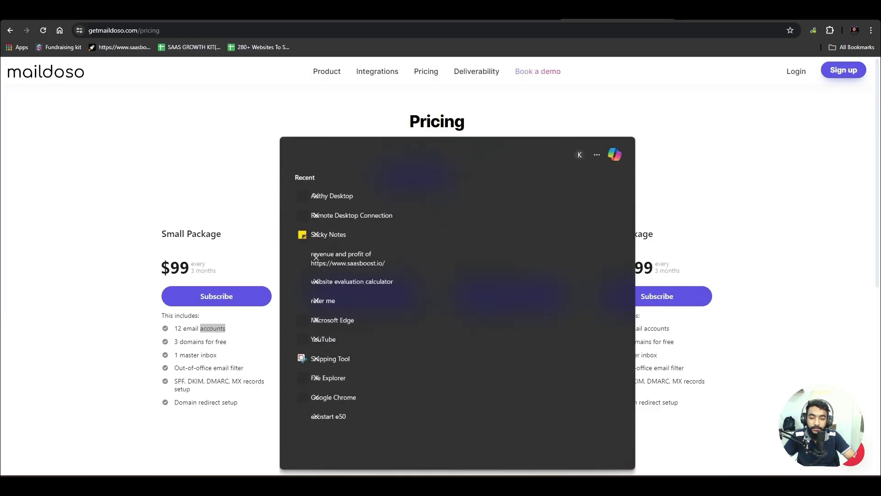
type("calcuc")
key("BackSpace")
type("lator")
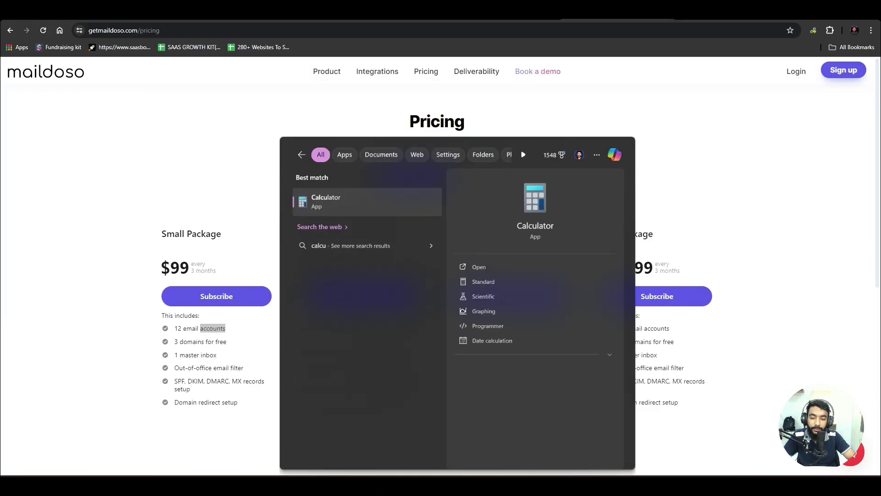
key("Return")
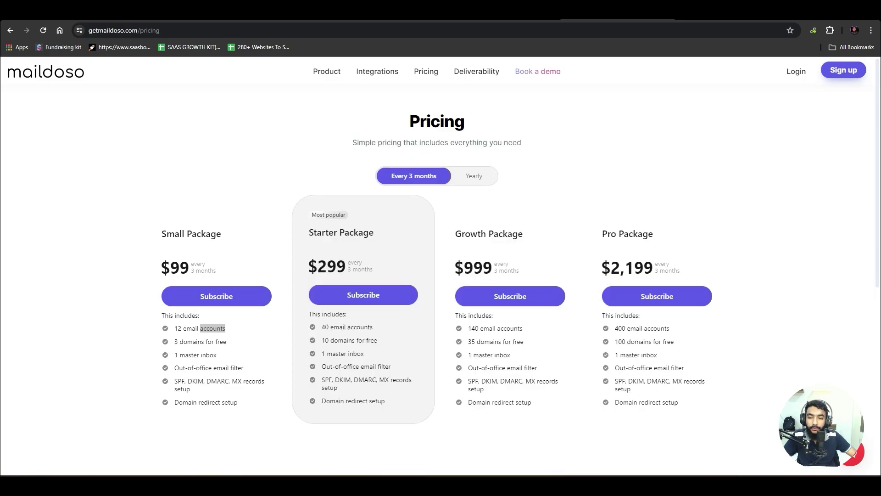
Check the Small Package's free domains, then switch to Calculator and multiply 12 by 6
left_click(176, 340)
double_click(192, 341)
key("alt+Tab")
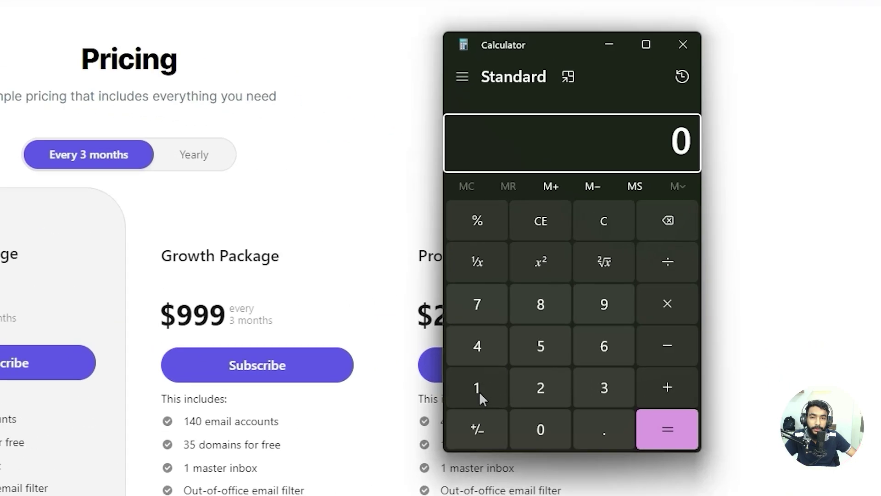
left_click(639, 310)
left_click(669, 310)
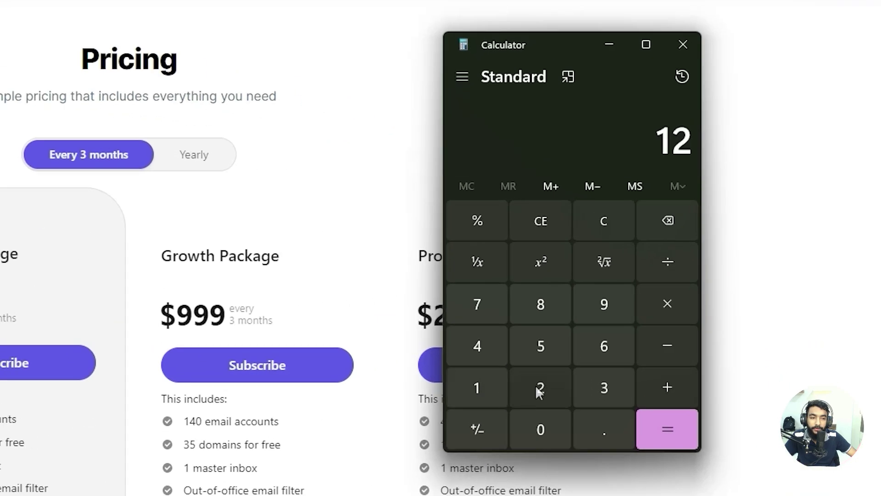
left_click(654, 316)
left_click(608, 349)
left_click(652, 412)
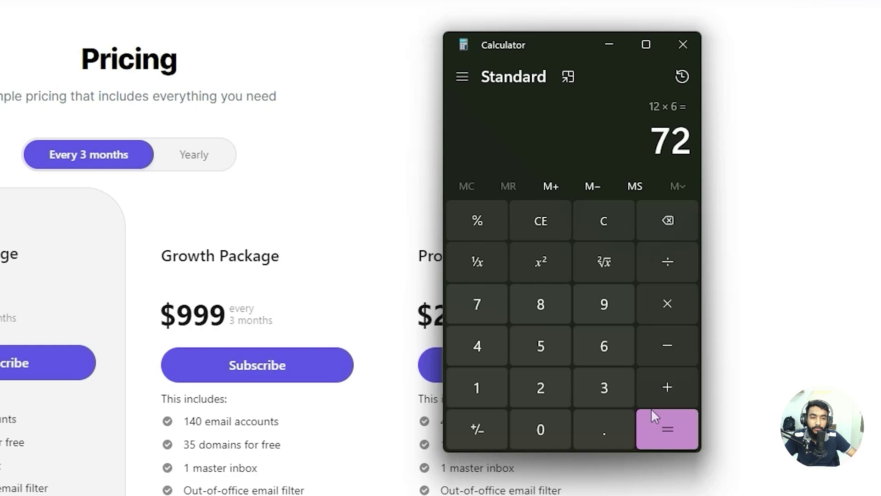
Add 39 to the calculated product and multiply the sum by 3
left_click(663, 391)
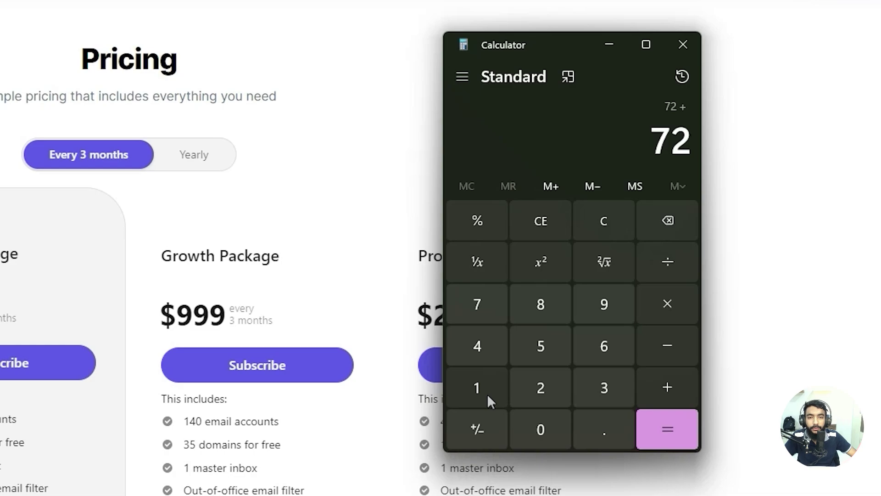
left_click(598, 386)
key("9")
left_click(668, 424)
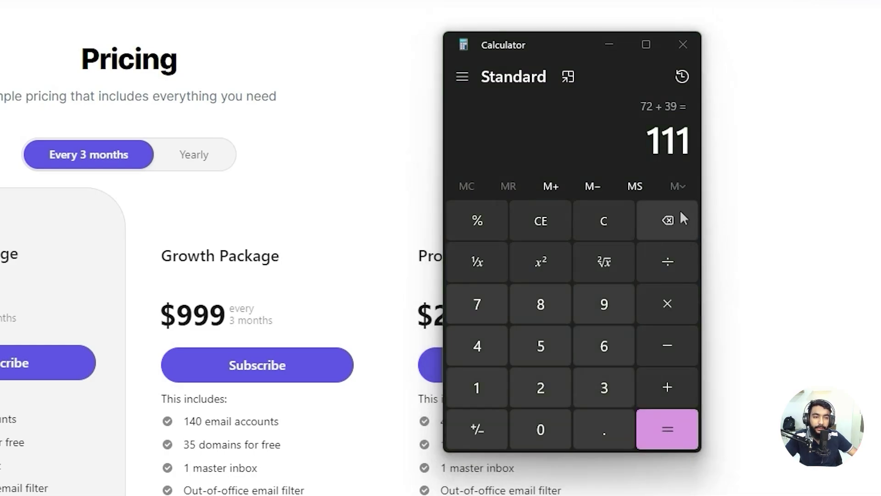
left_click(679, 310)
left_click(583, 390)
left_click(676, 428)
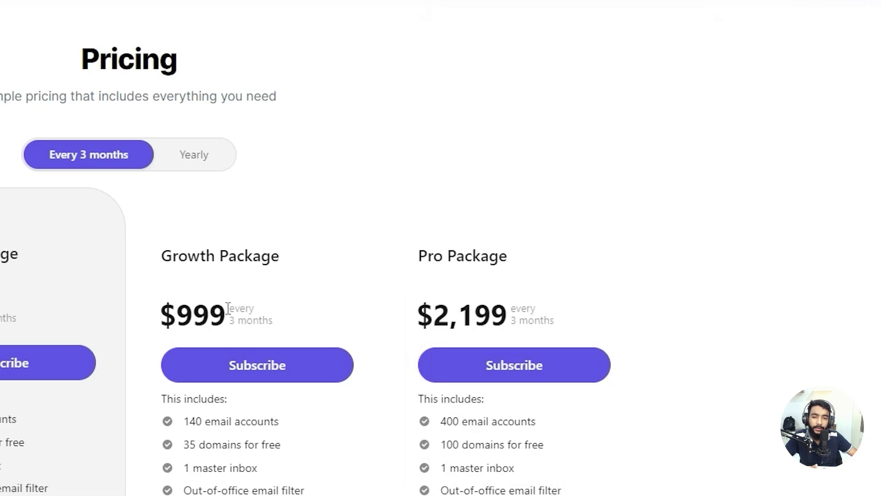
Check the Starter Package's price and number of email accounts on the Maildoso pricing page, then return to Calculator
left_click_drag(227, 308, 193, 316)
left_click_drag(0, 310, 0, 310)
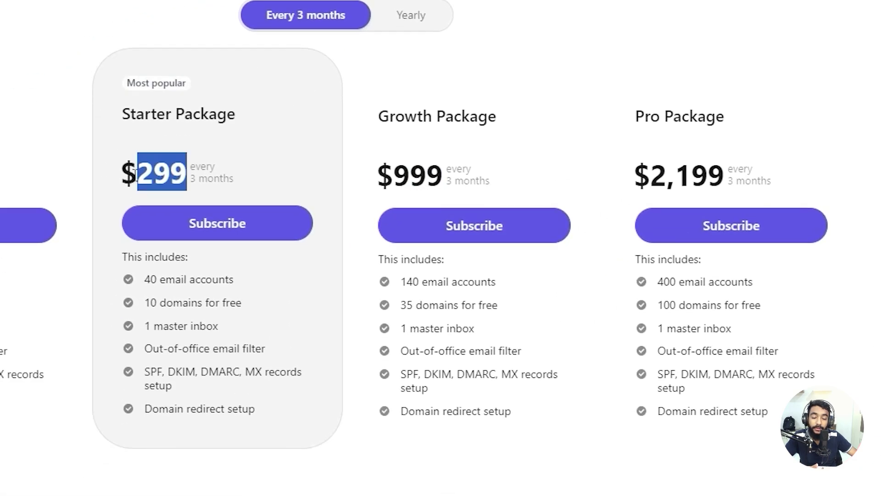
double_click(144, 170)
left_click(153, 170)
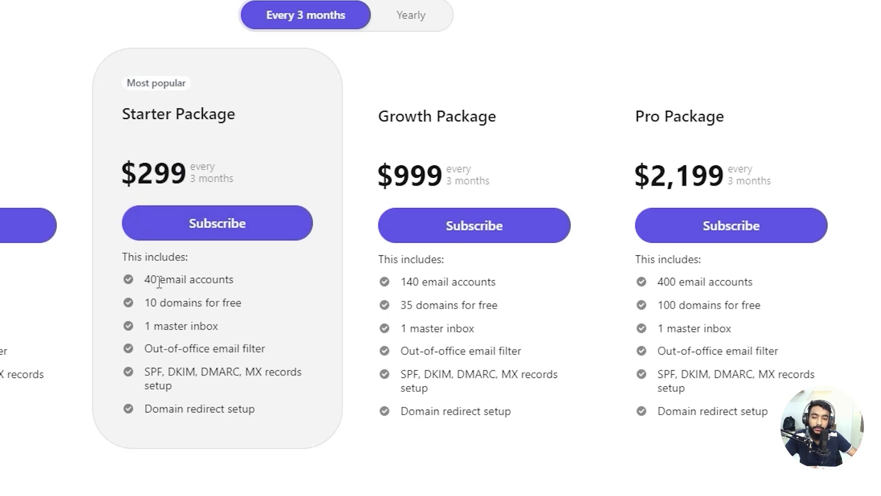
left_click_drag(145, 279, 219, 279)
key("alt+Tab")
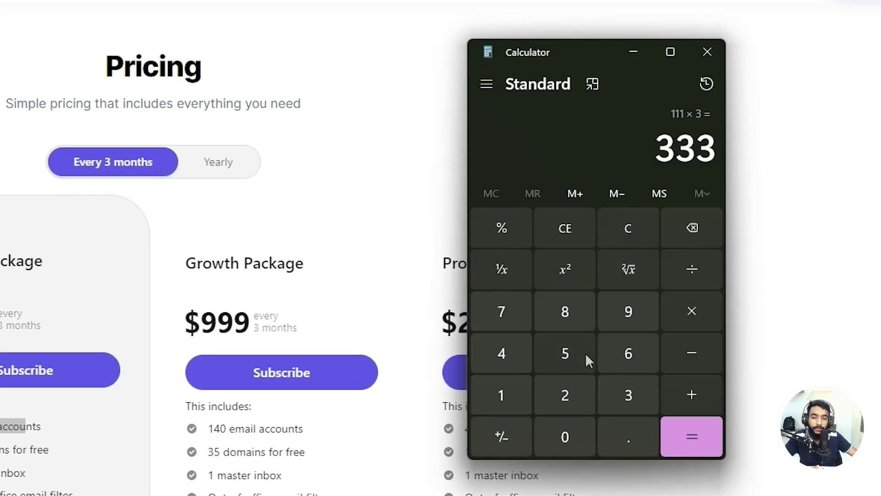
Multiply 40 by 6 in Calculator, then multiply the product by 3
type("40")
left_click(651, 355)
left_click(695, 441)
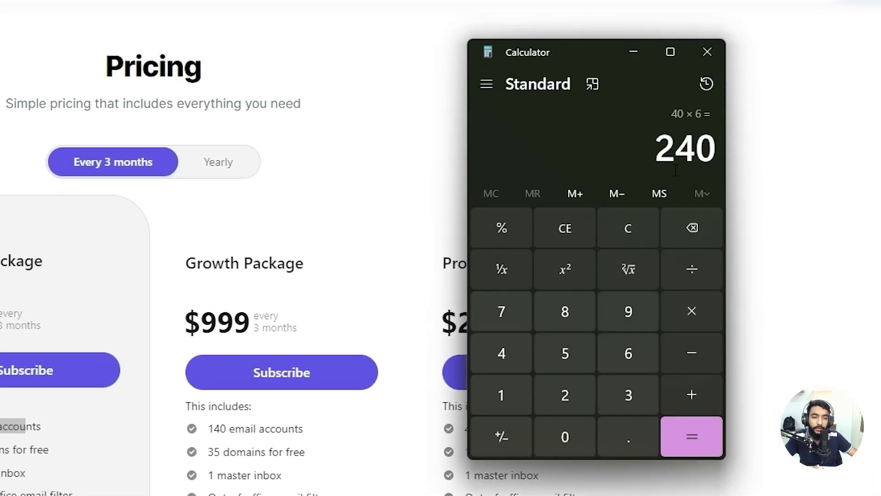
key("ctrl+c")
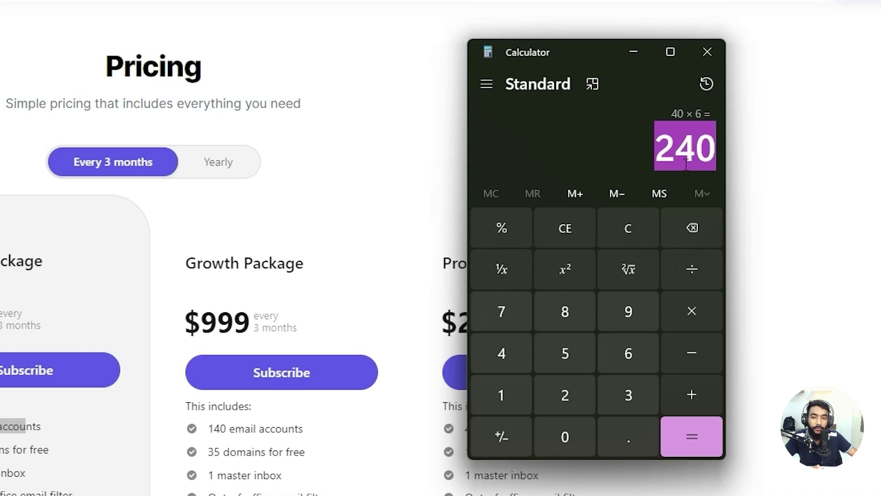
key("slash")
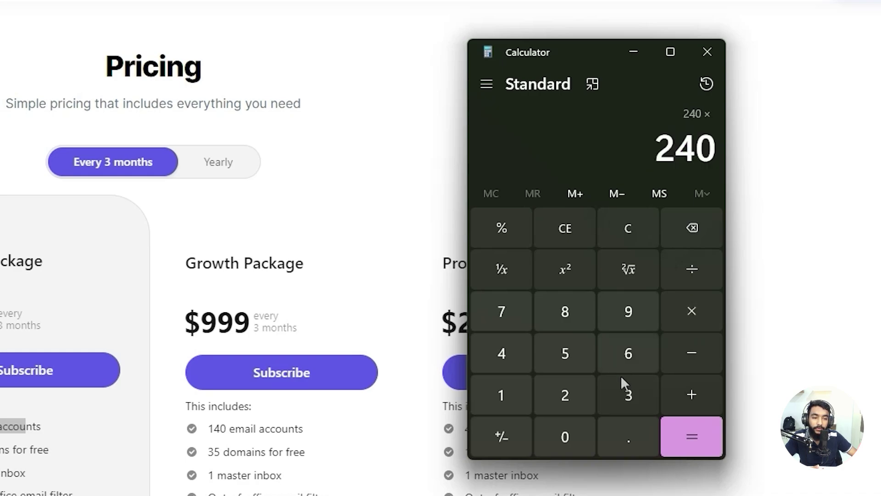
left_click(624, 390)
left_click(712, 435)
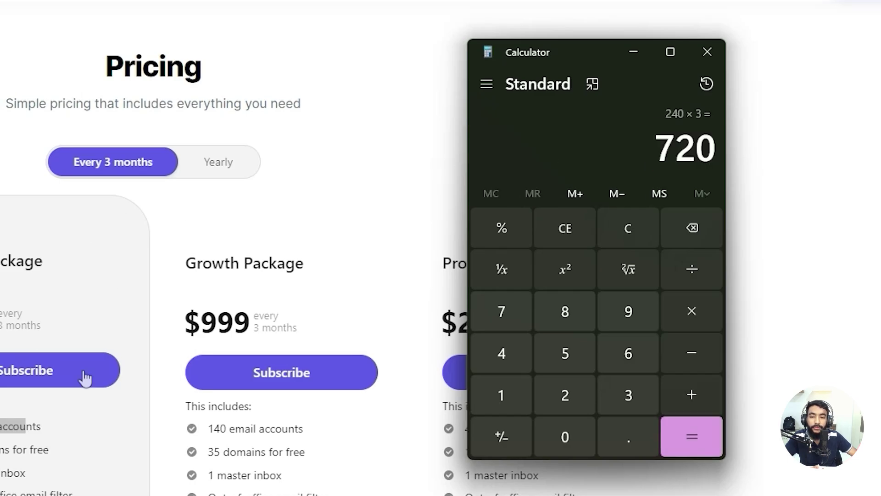
Return to the Maildoso pricing page and compare the Small, Starter and Growth packages' three-month offers
left_click(41, 311)
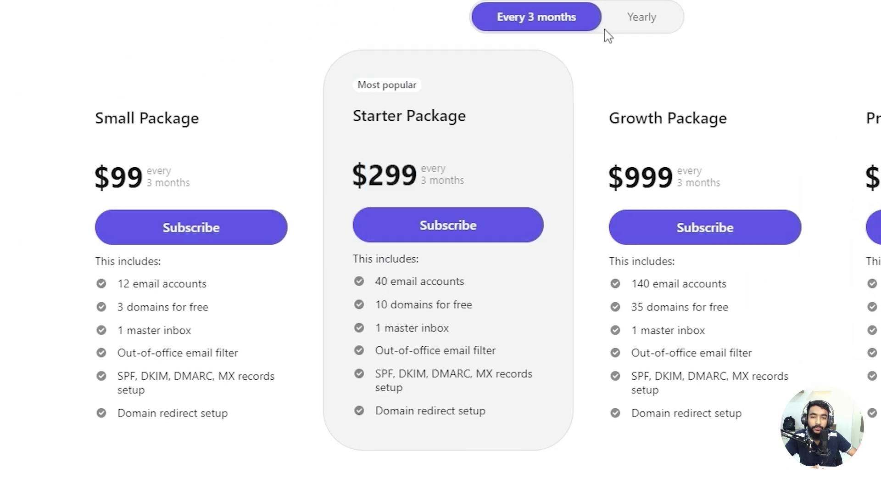
left_click(204, 170)
left_click(571, 21)
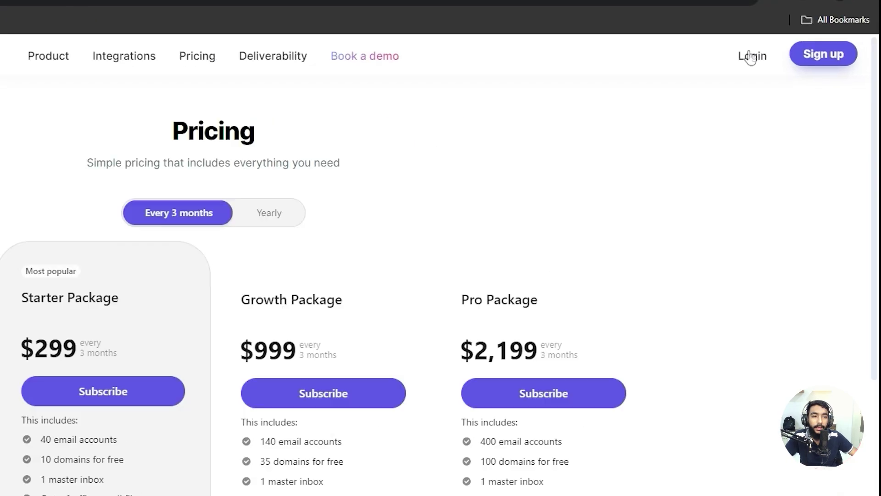
Log in to Maildoso with the existing Google account
left_click(795, 71)
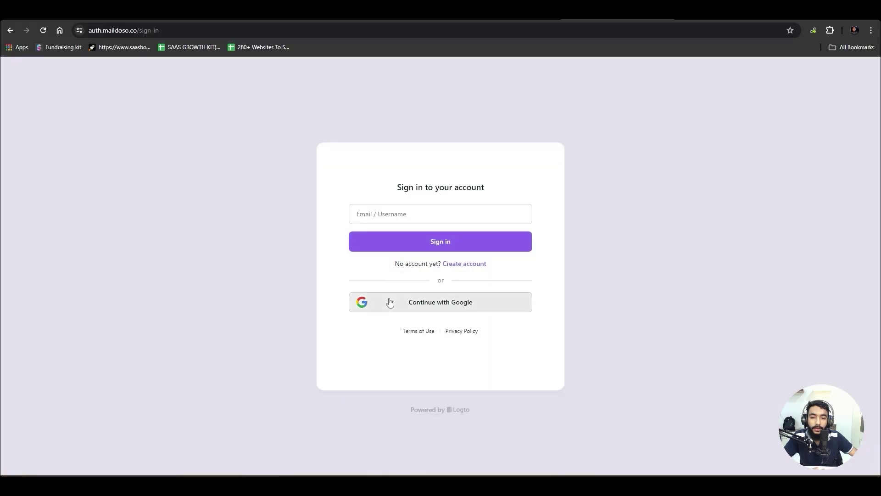
left_click(390, 301)
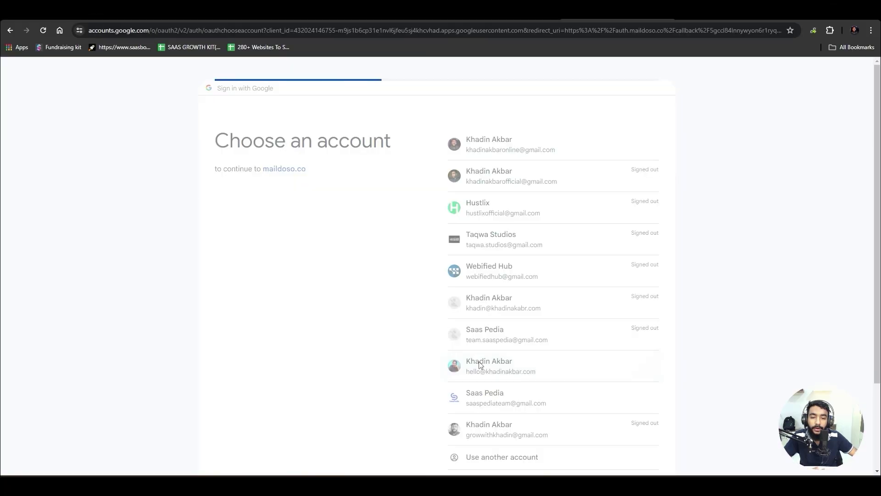
left_click(478, 363)
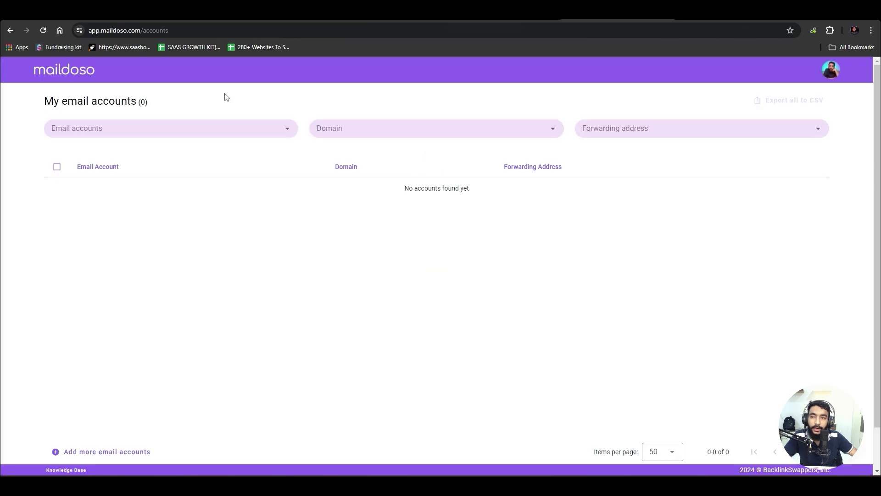
Review the Maildoso domains and warm-up filters, opening Instantly's activation form and closing it without entering a warm-up tag
left_click(214, 71)
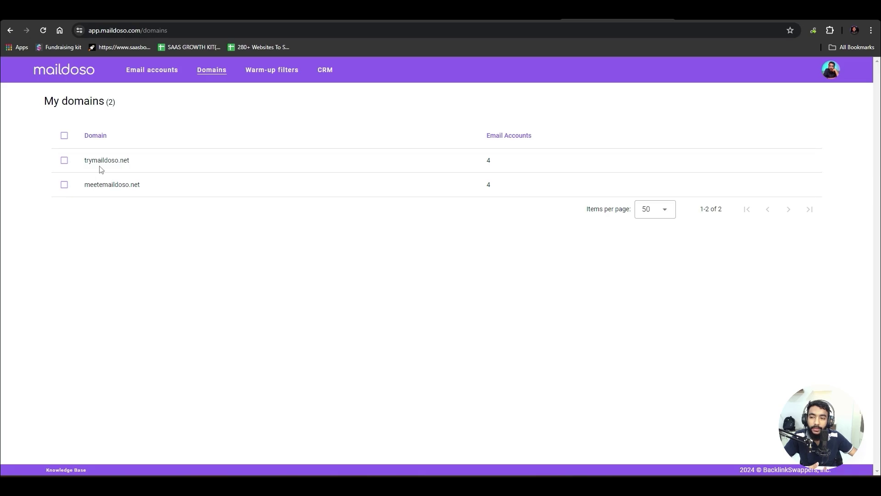
left_click(271, 69)
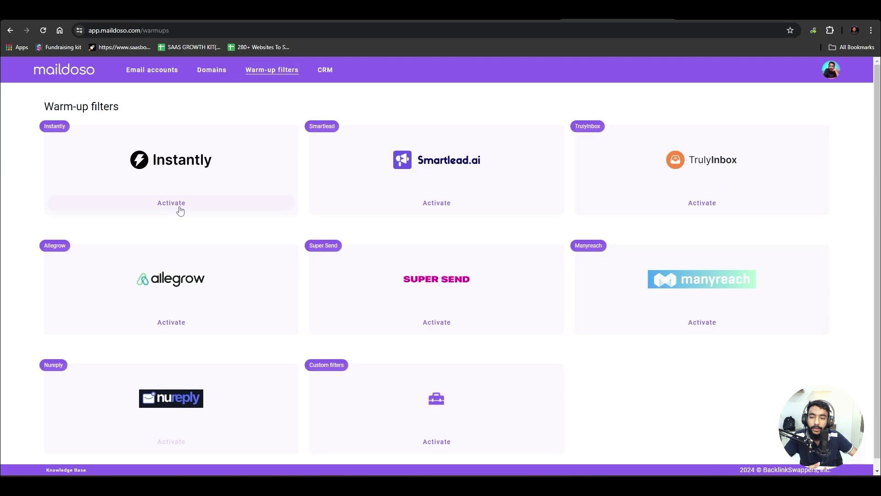
left_click(179, 210)
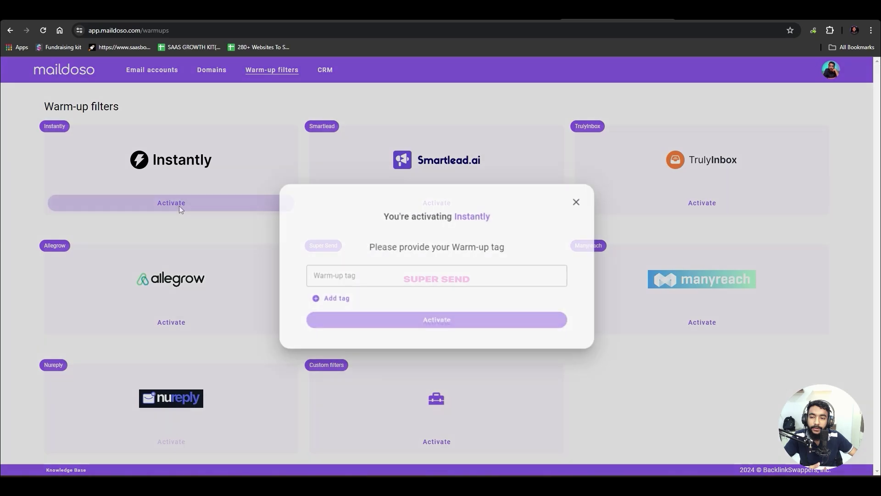
left_click(351, 277)
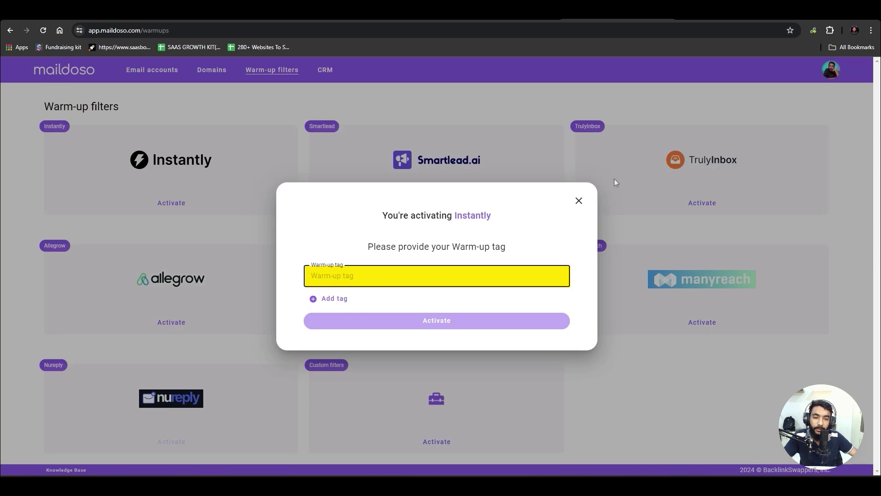
left_click(578, 200)
View the Front and Close CRM integrations, then look over the email accounts and domains again
left_click(326, 73)
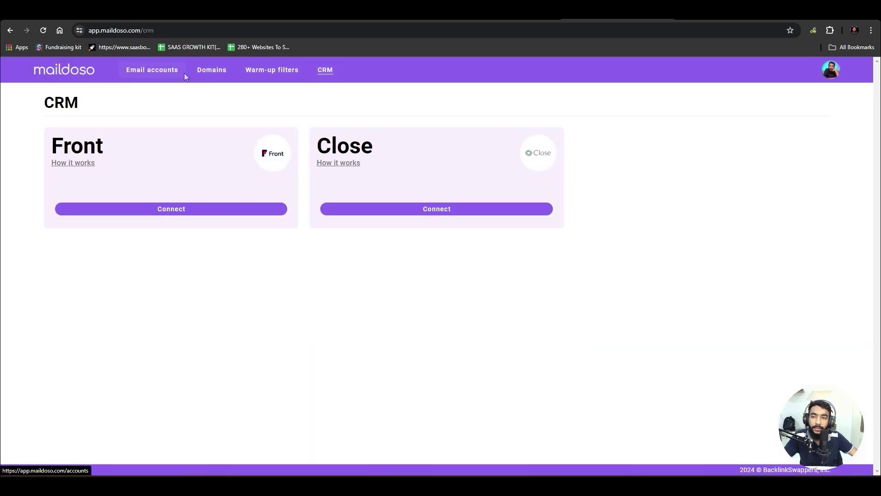
left_click(166, 73)
left_click(212, 70)
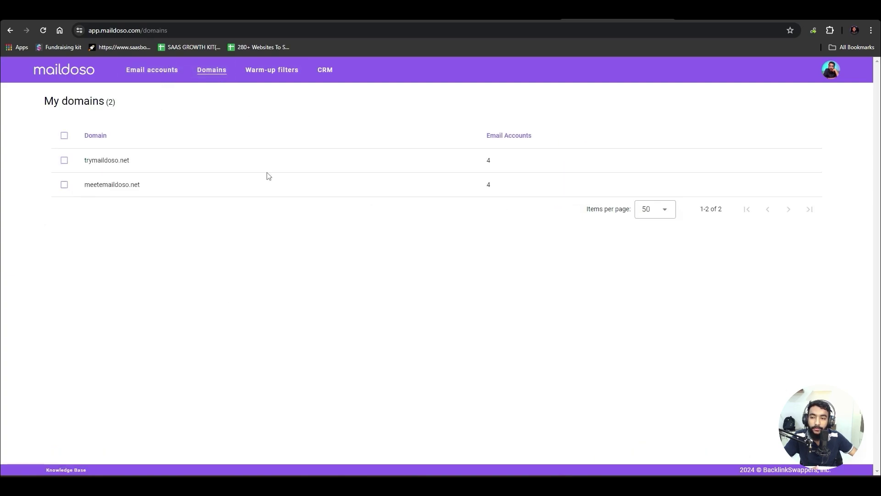
Export all Maildoso email accounts in Instantly format and save the file as accounts in Downloads
left_click(130, 71)
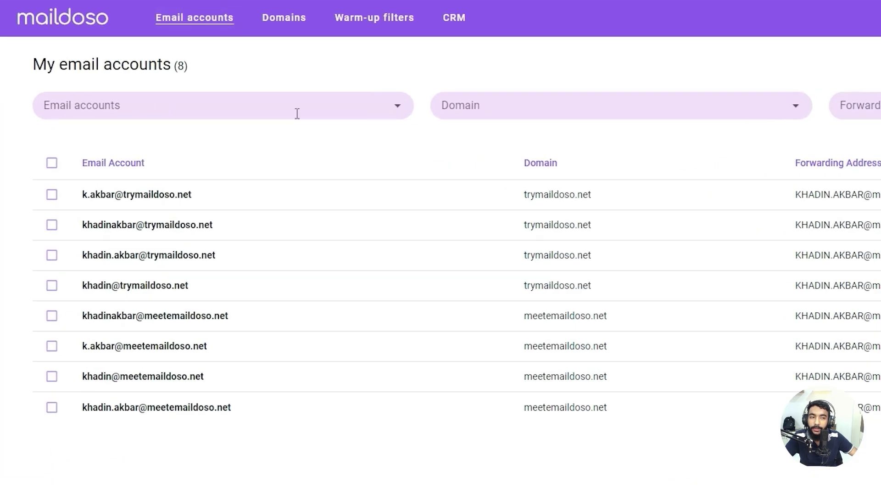
left_click(53, 164)
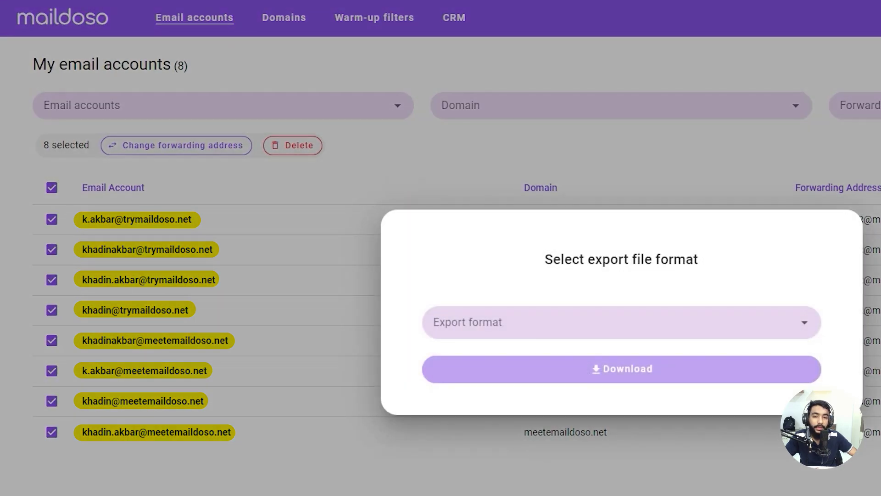
left_click(521, 330)
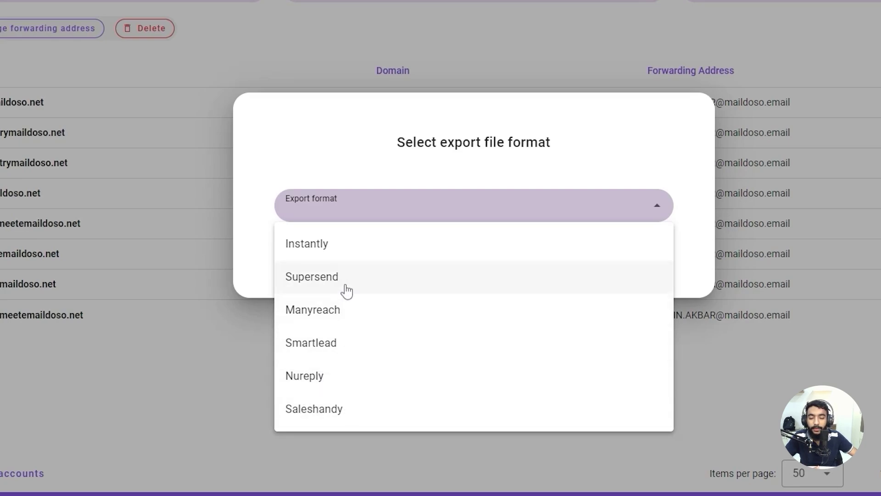
left_click(333, 250)
left_click(443, 261)
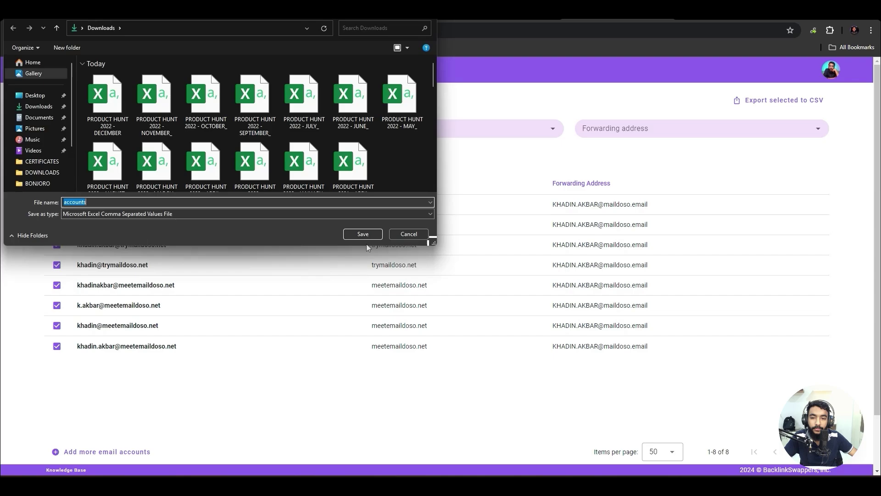
left_click(363, 233)
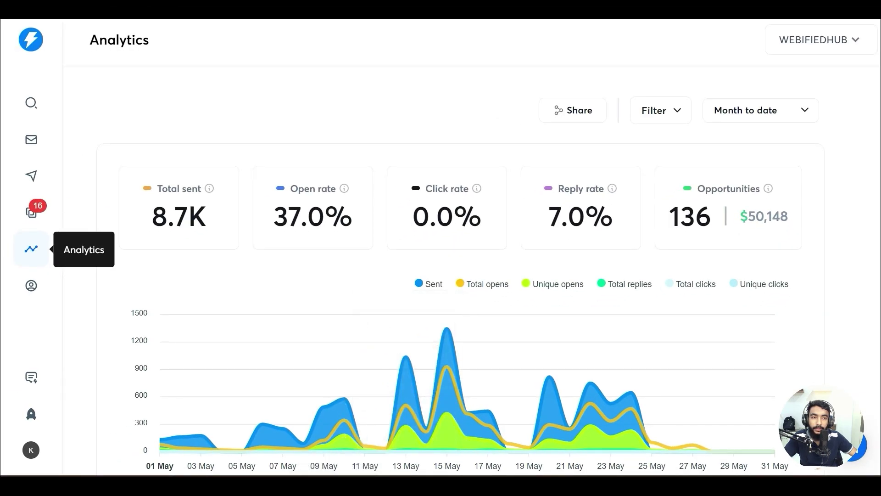
Switch to Instantly, reset the page zoom to 100%, and open the email accounts list
key("ctrl+plus")
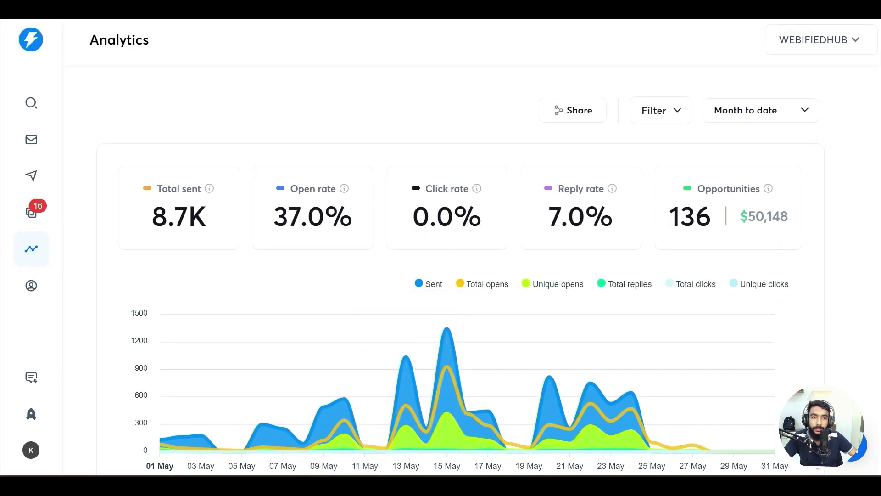
left_click(778, 27)
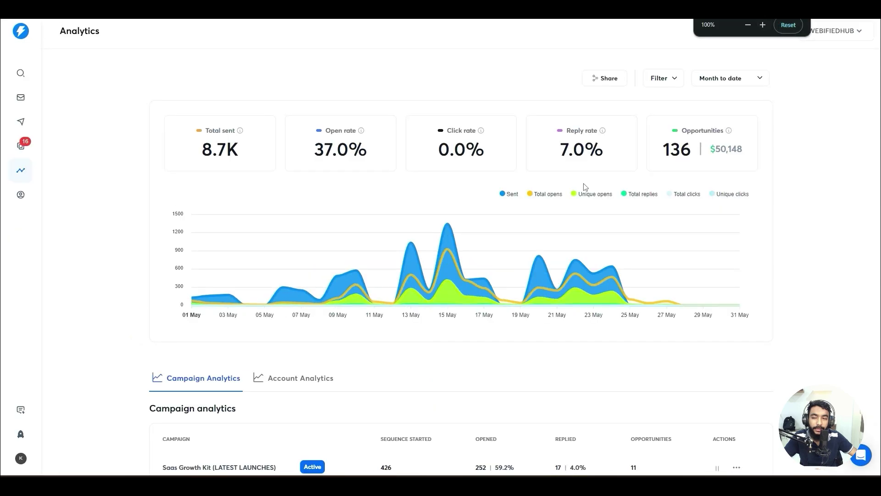
left_click(21, 98)
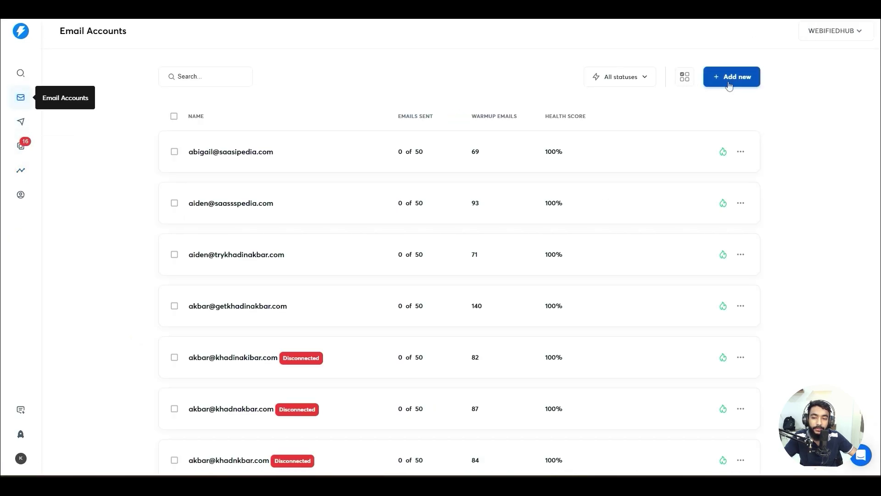
scroll(629, 169, "down", 1)
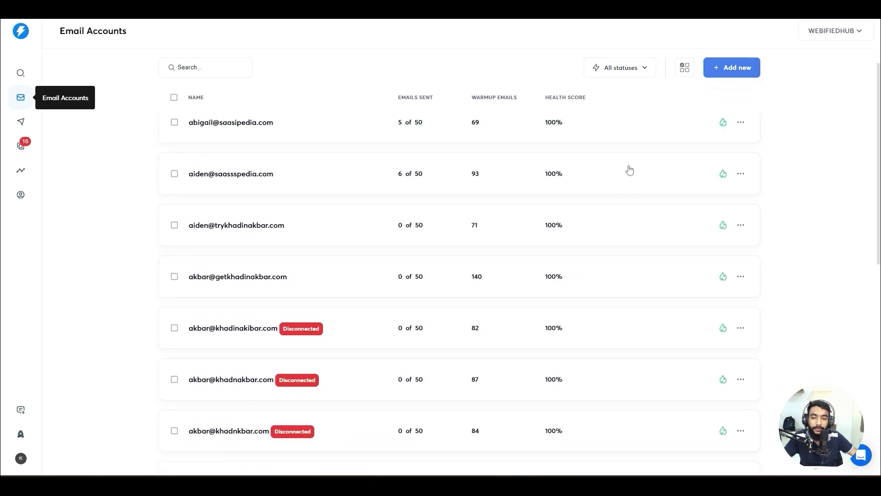
scroll(688, 138, "up", 1)
Add new email accounts through IMAP / SMTP by loading the accounts CSV file from Downloads
left_click(747, 85)
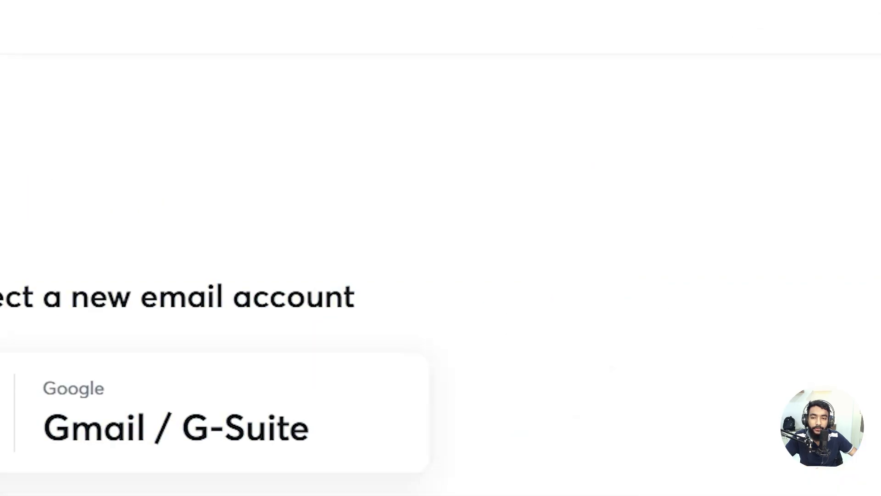
left_click(556, 328)
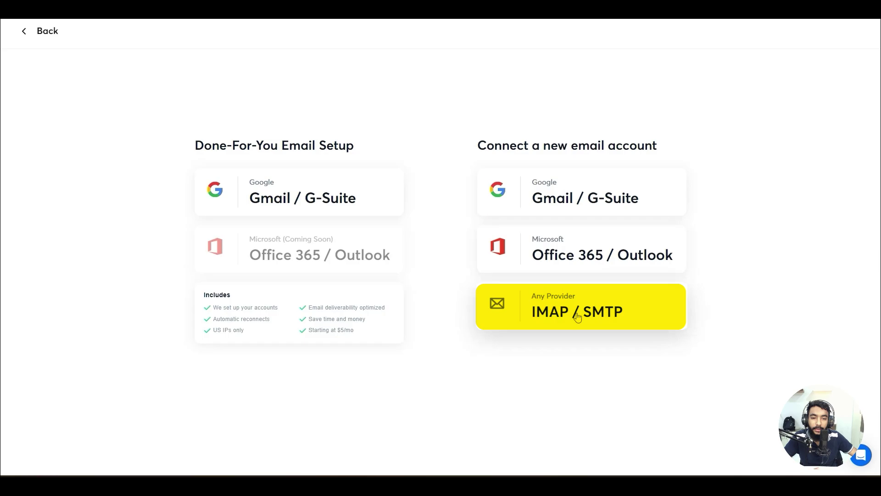
left_click(432, 120)
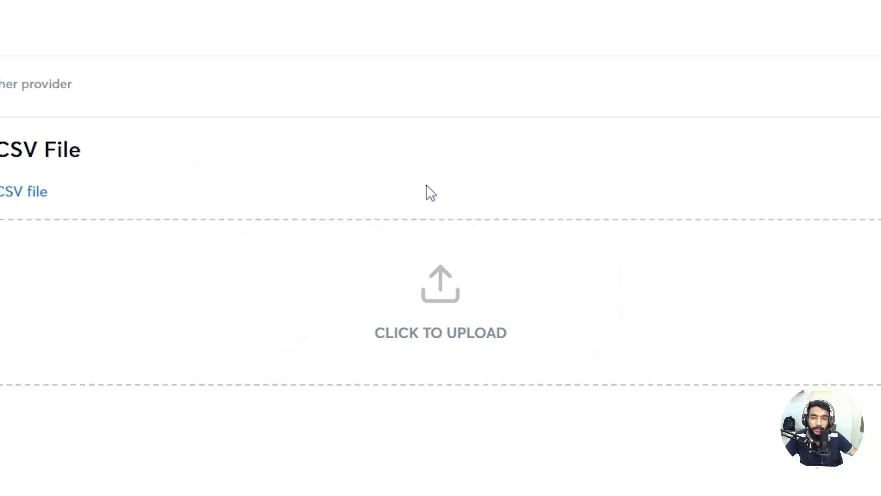
left_click(430, 177)
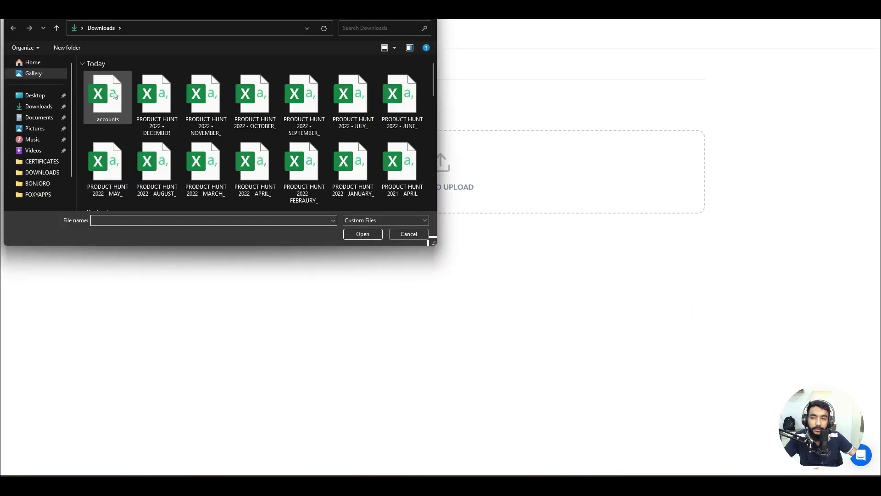
double_click(108, 97)
Upload all accounts from the CSV with the mapped fields, then check their connection status and settings
scroll(443, 246, "down", 13)
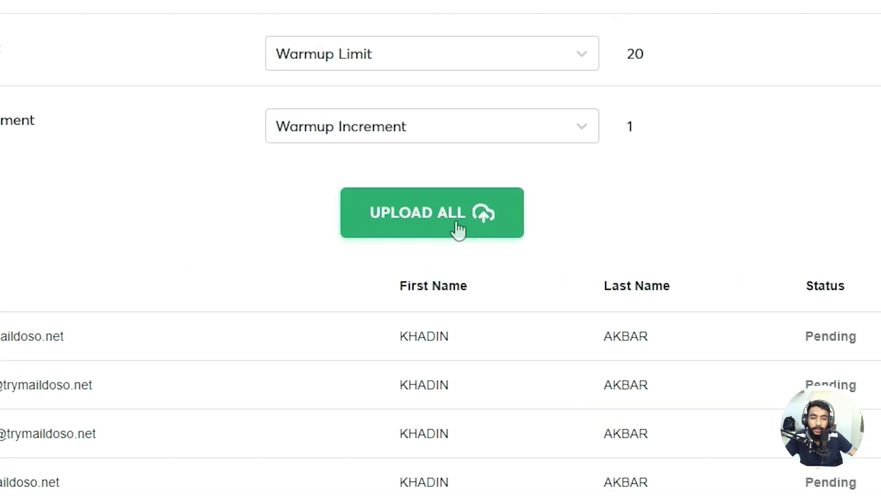
left_click(459, 229)
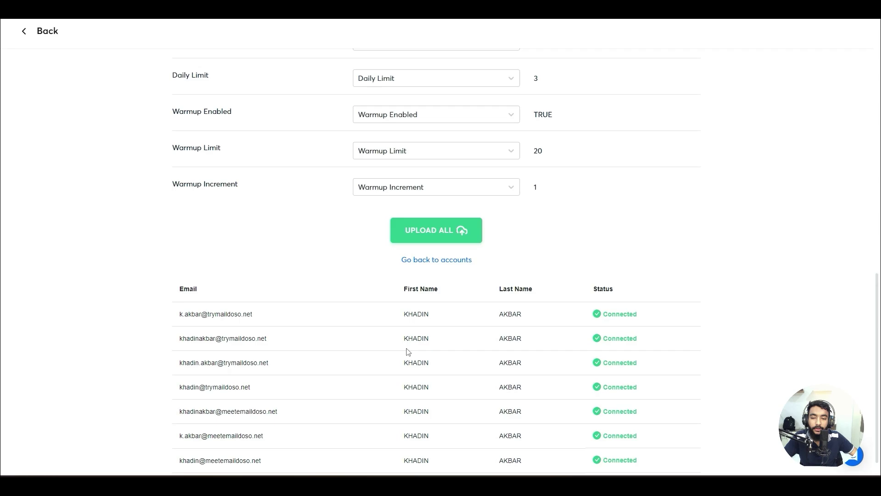
scroll(296, 348, "down", 1)
scroll(307, 257, "up", 6)
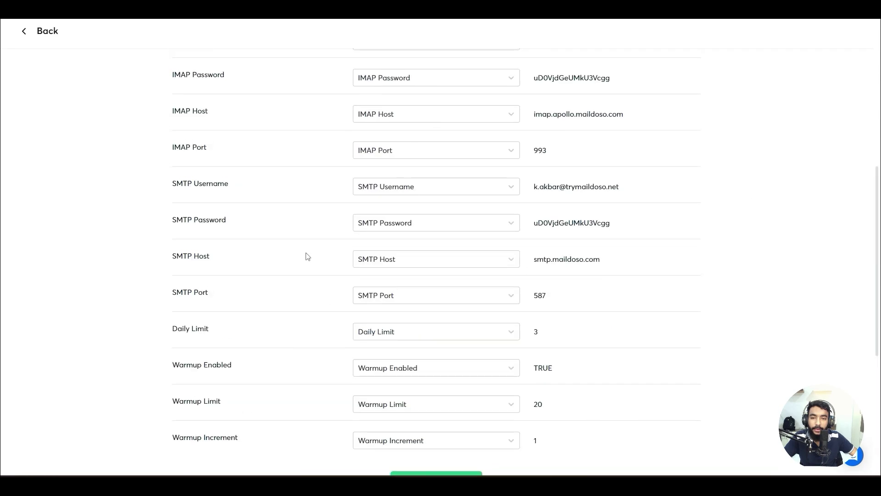
Return to the email accounts list and search for trymaildoso to check the imported accounts
left_click(44, 35)
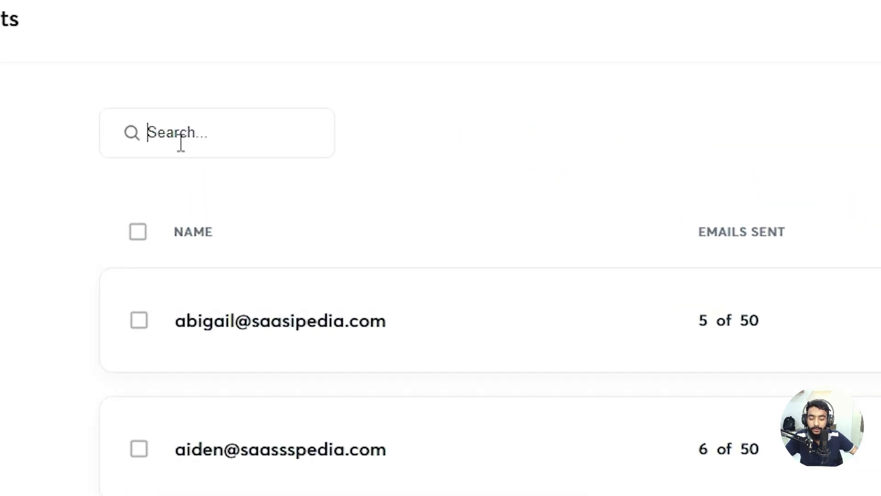
left_click(182, 144)
type("trymaildoso")
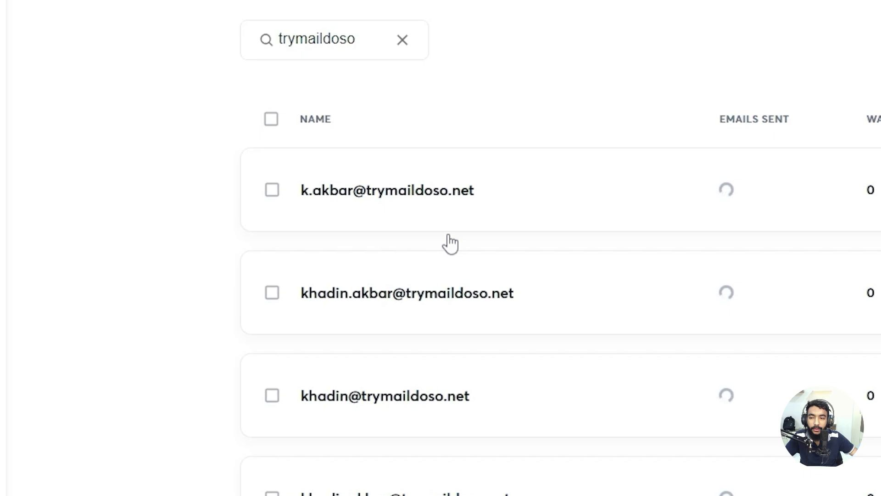
double_click(339, 492)
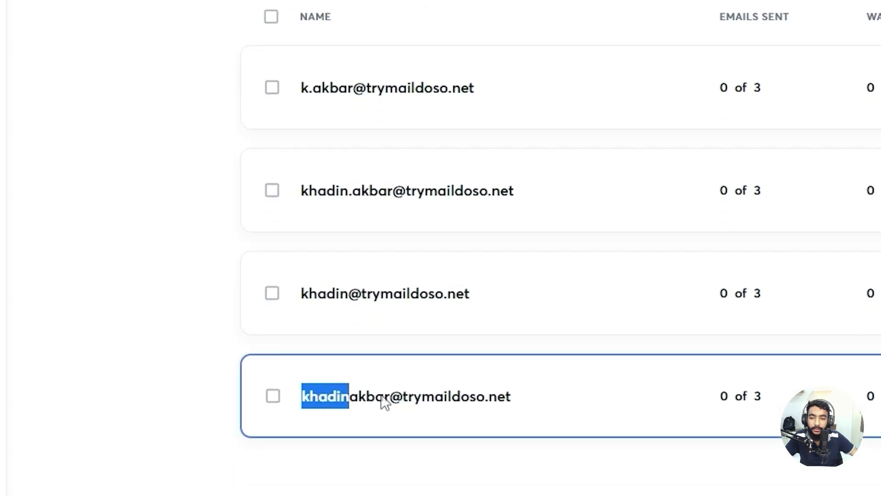
left_click(505, 469)
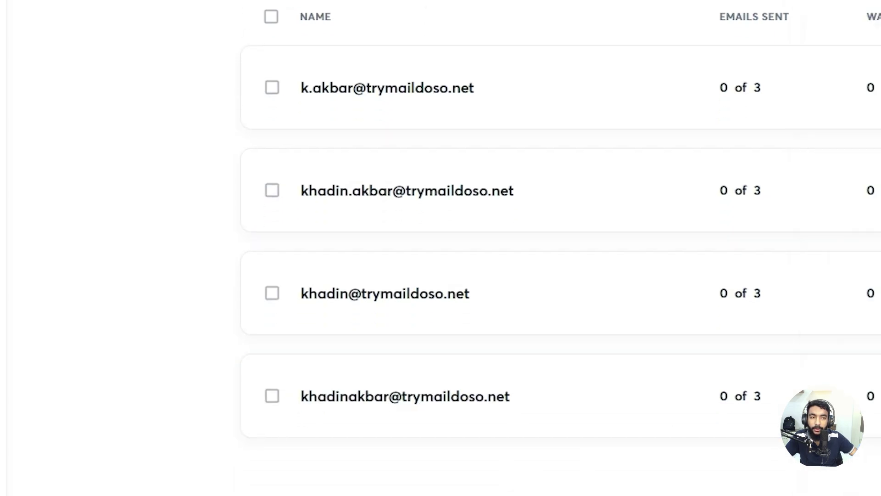
left_click(829, 29)
left_click(712, 109)
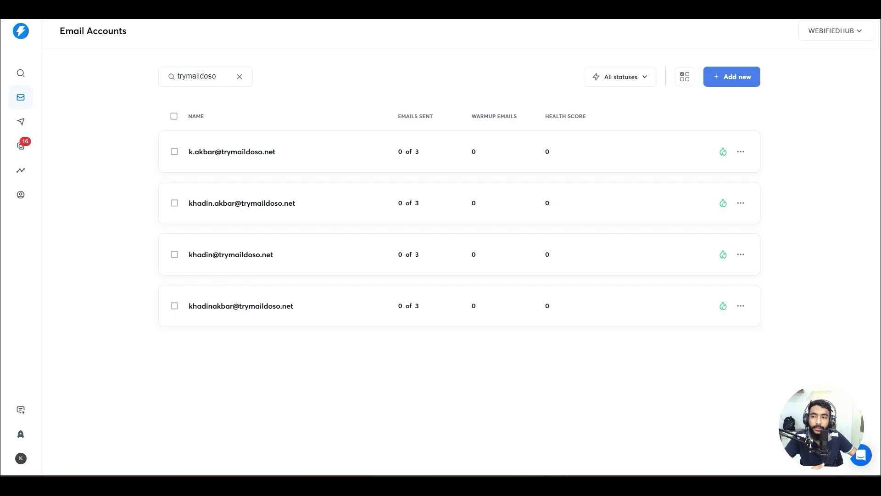
Create a new campaign named My Campaign
left_click(20, 122)
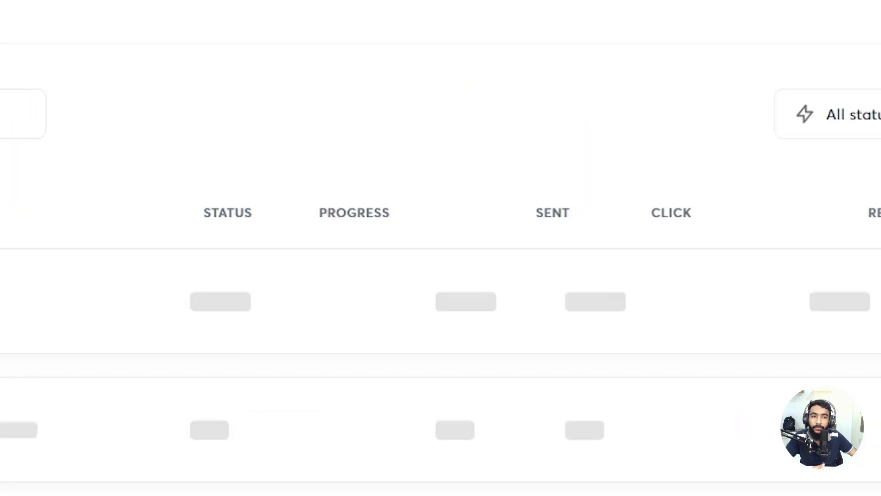
left_click(559, 154)
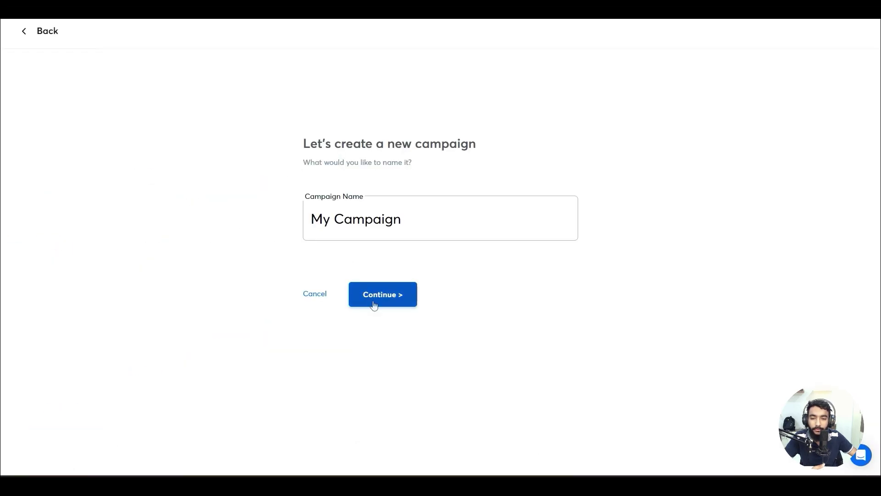
left_click(385, 296)
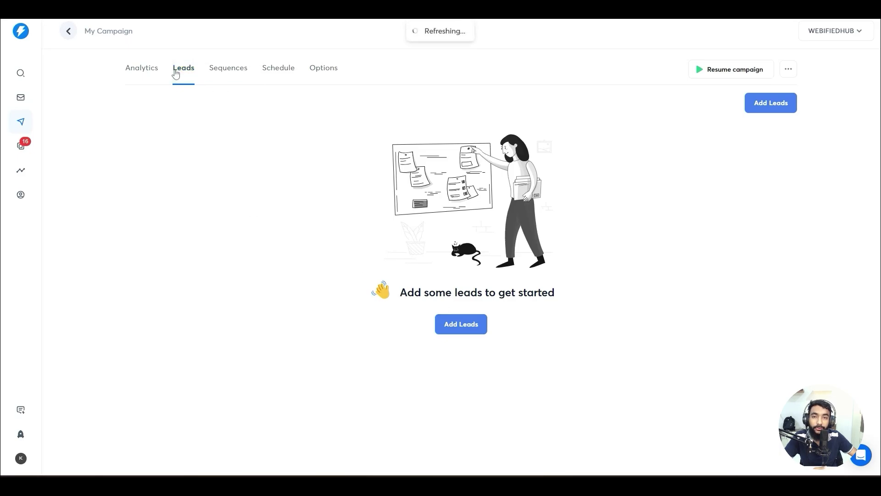
Start adding leads to the campaign through Lead Finder and filter people by the job title CEO
left_click(770, 103)
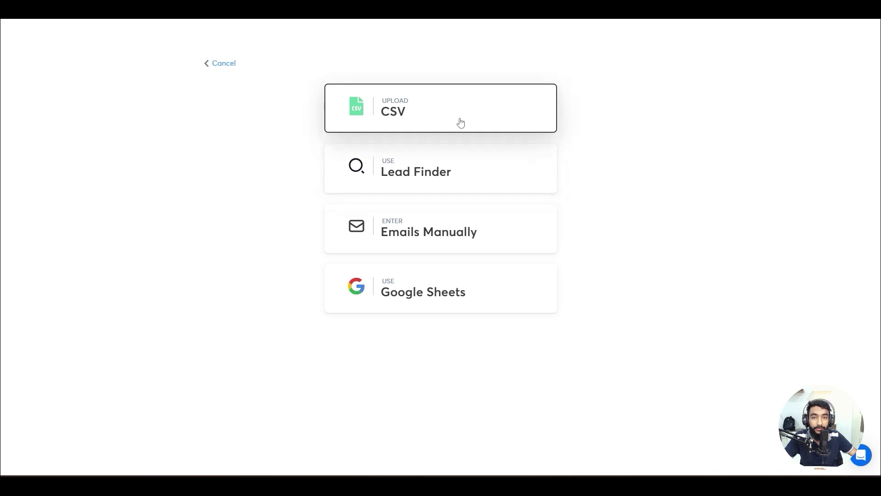
left_click(460, 123)
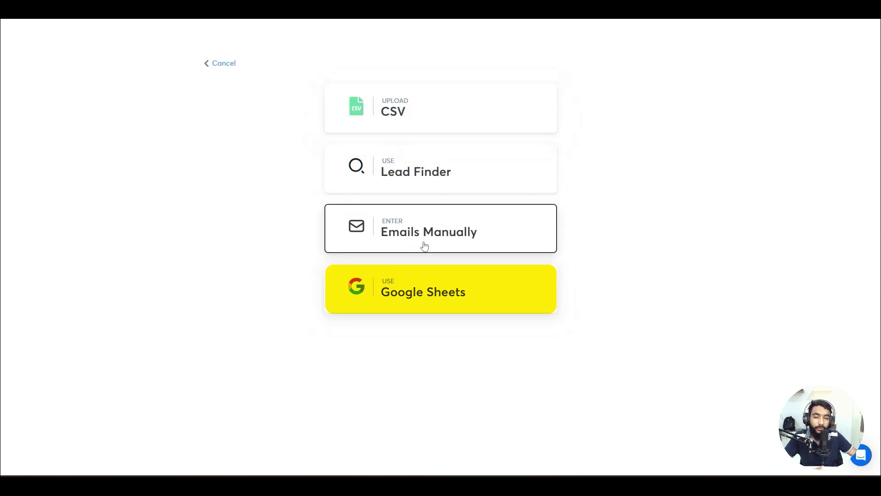
left_click(422, 181)
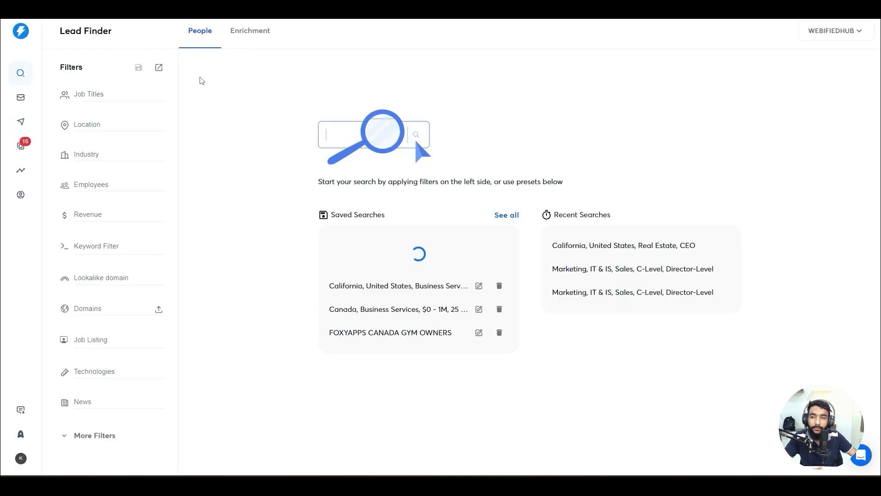
left_click(98, 90)
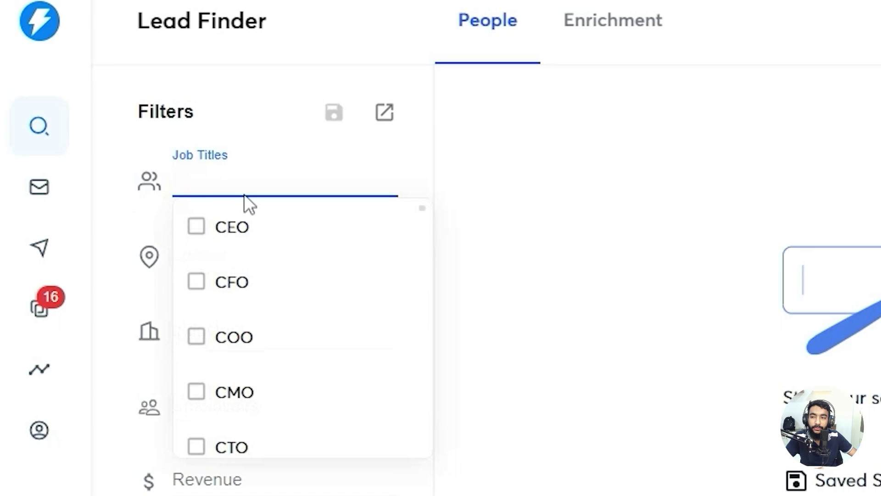
left_click(108, 120)
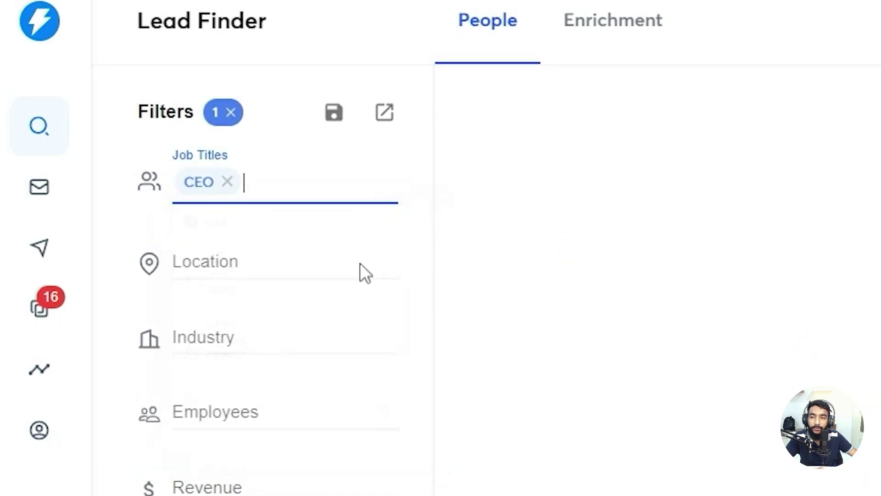
Set the lead location filter to United States
left_click(275, 262)
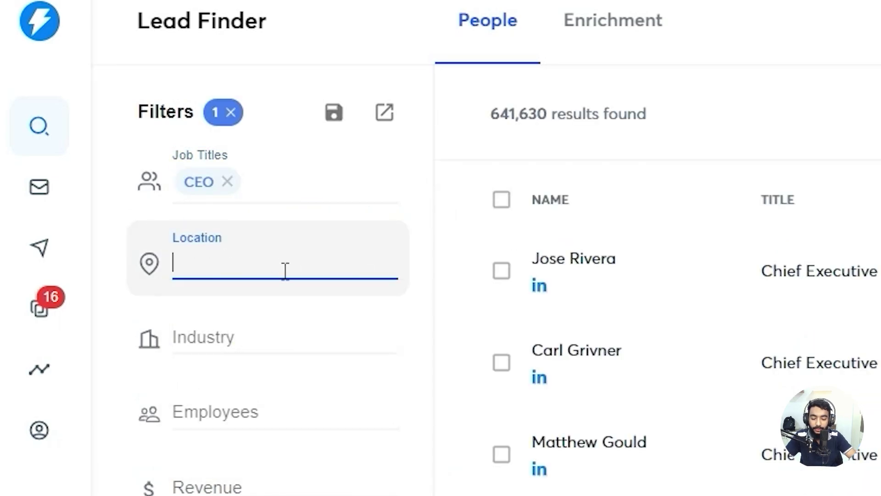
type("un")
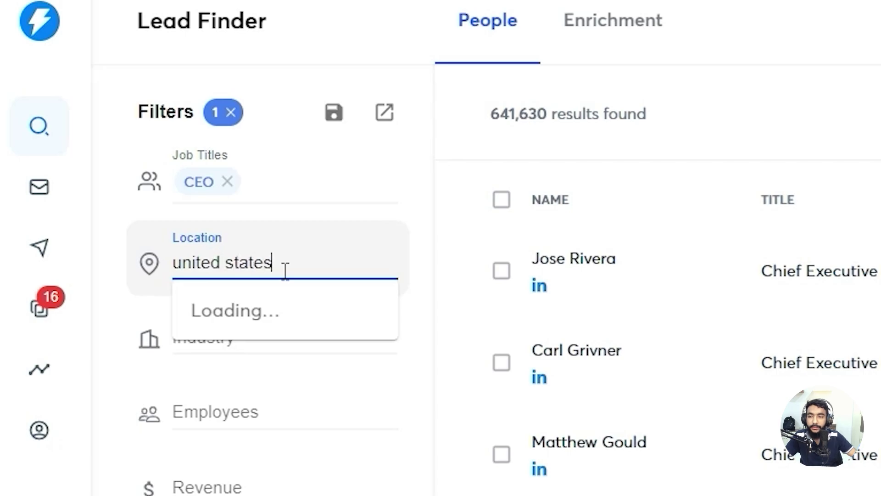
type("ited states")
left_click(282, 310)
Filter the leads by the Travel, Recreation, and Leisure industry
left_click(278, 353)
scroll(269, 477, "down", 10)
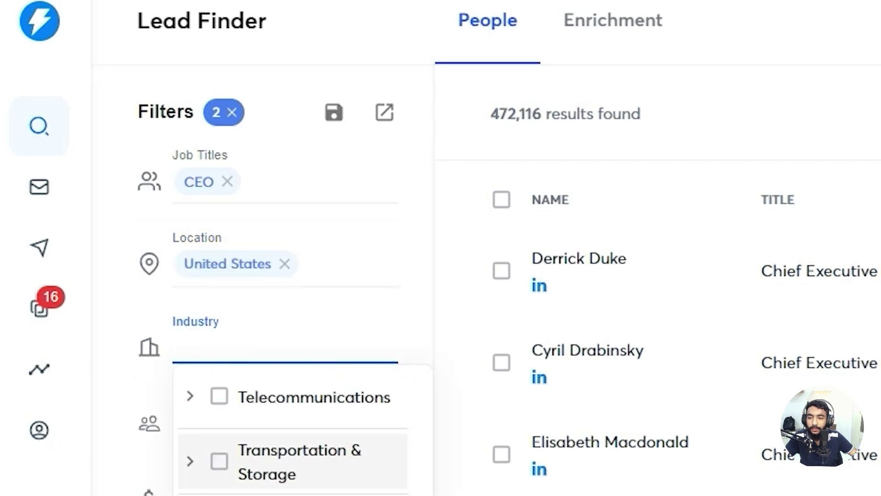
left_click(211, 274)
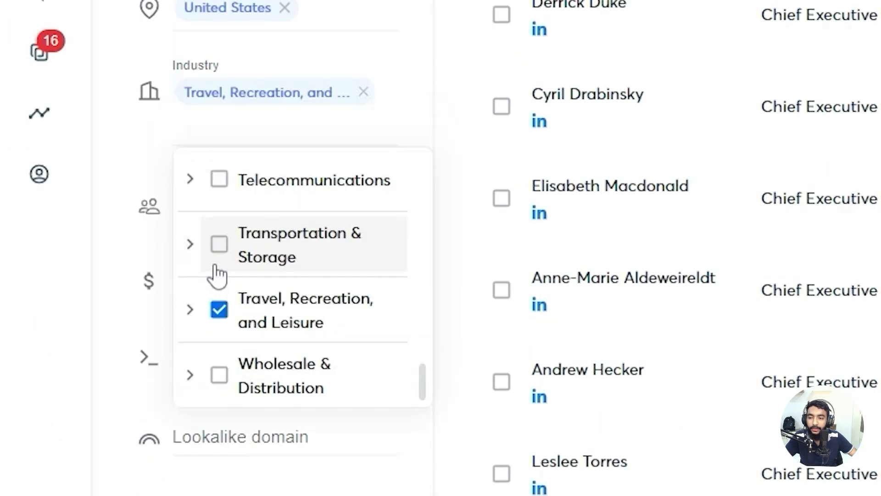
Replace the country in the lead location filter with California, United States
left_click(212, 76)
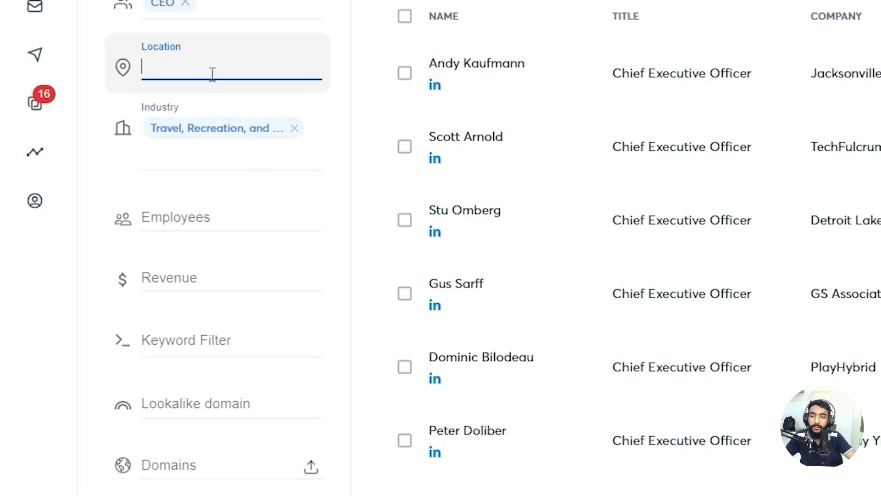
type("califo")
left_click(198, 104)
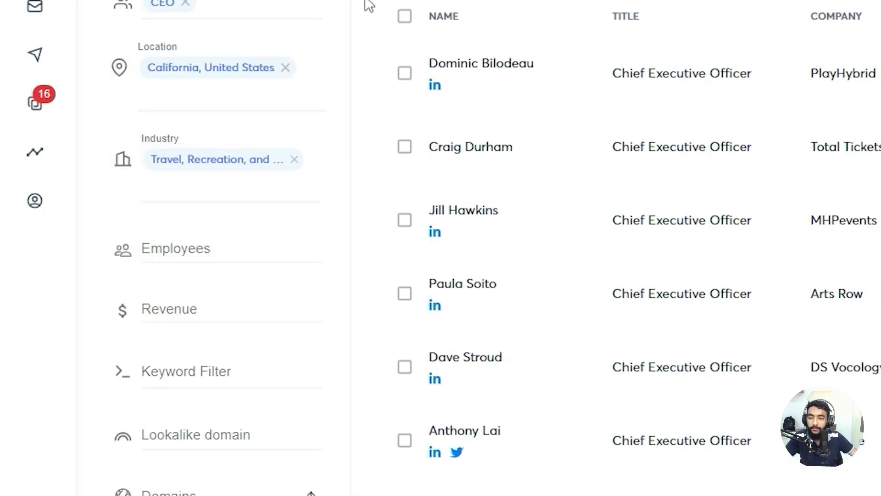
Add WordPress as the technologies filter for the leads
scroll(130, 322, "down", 3)
scroll(190, 413, "down", 2)
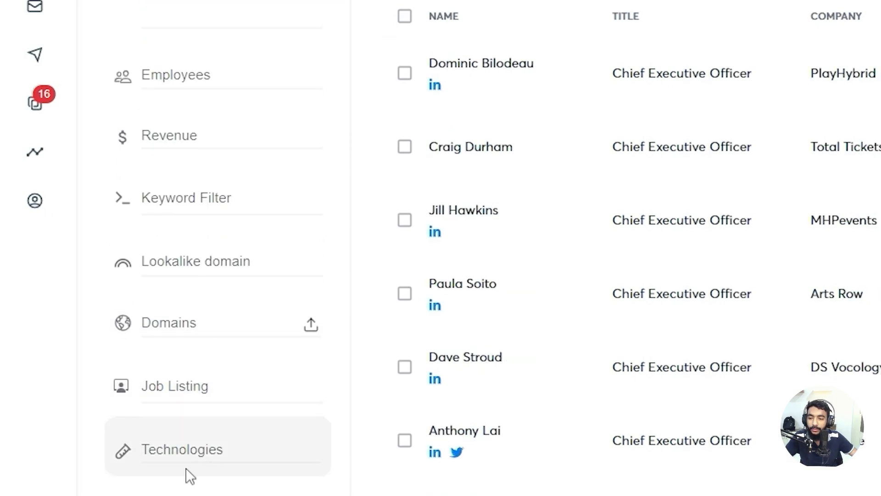
left_click(160, 457)
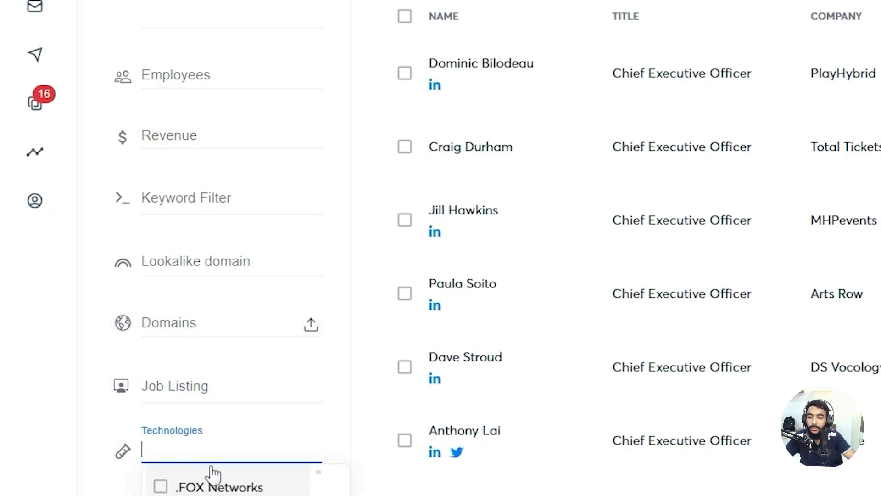
type("wordpresss")
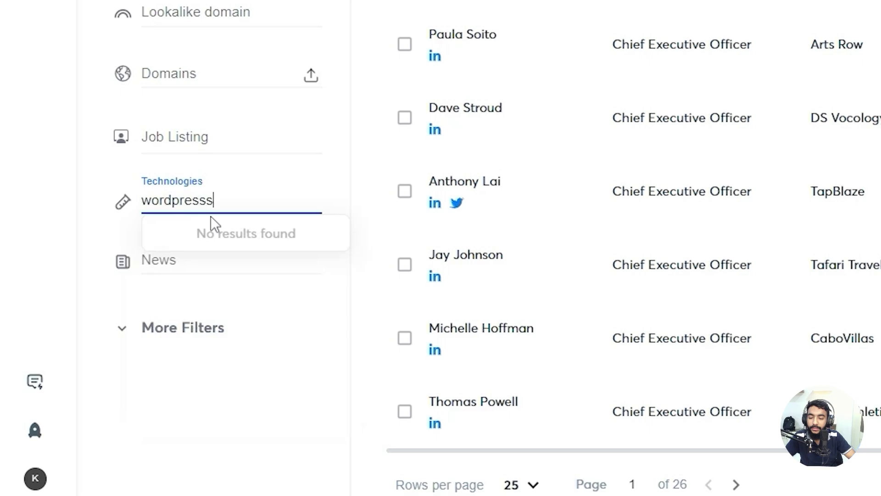
key("BackSpace")
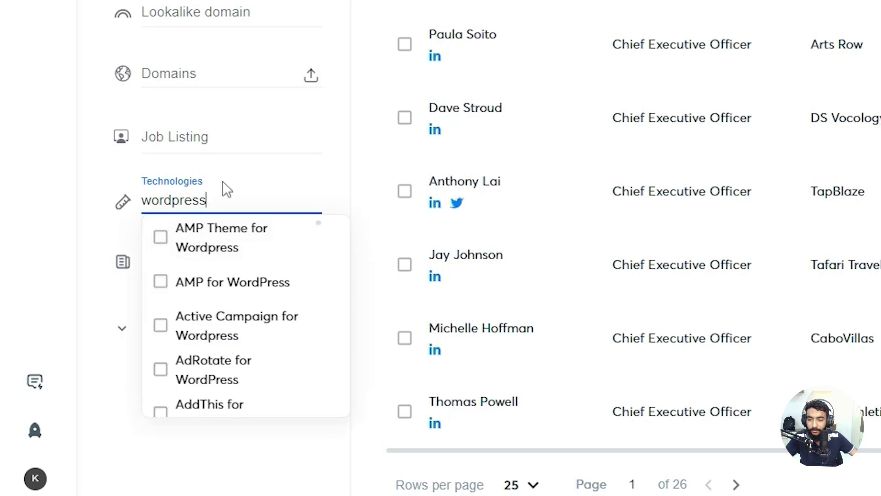
scroll(222, 325, "down", 10)
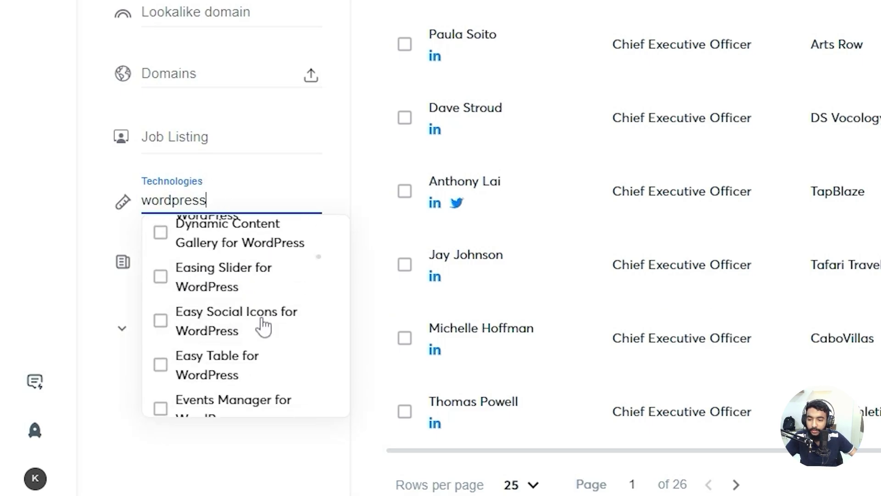
scroll(262, 324, "down", 10)
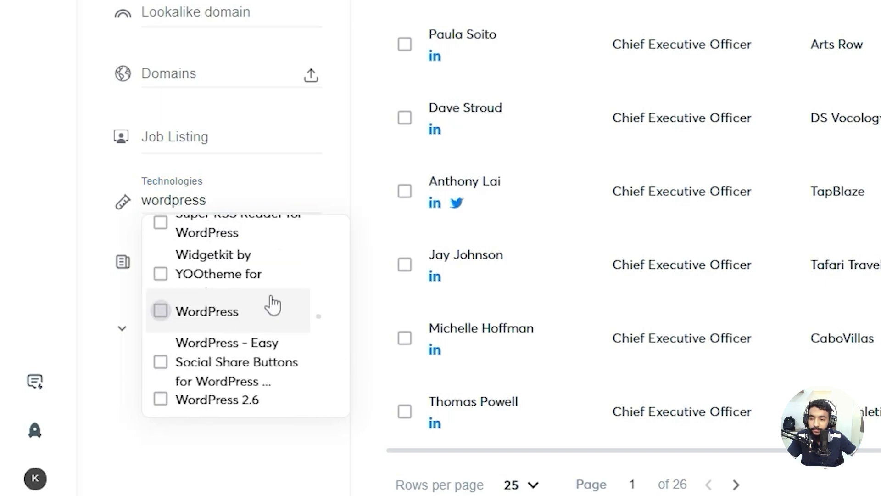
left_click(273, 304)
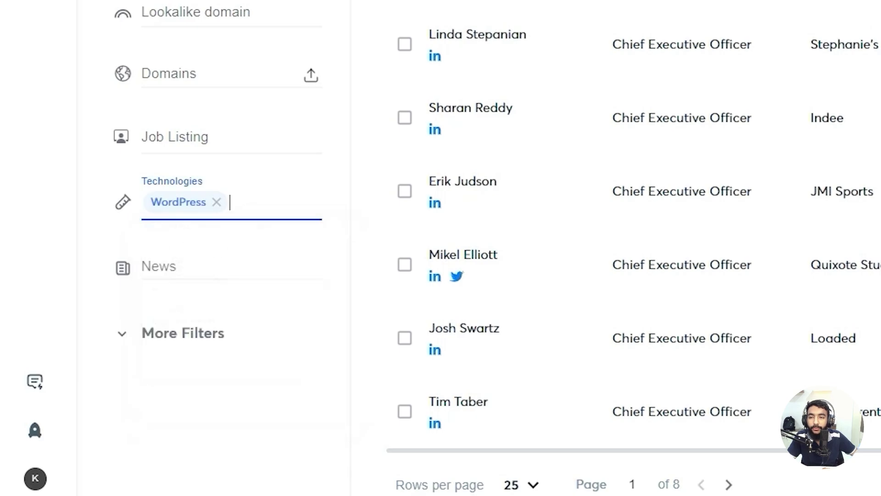
Select all results of the lead search and add them to My Campaign
left_click(206, 102)
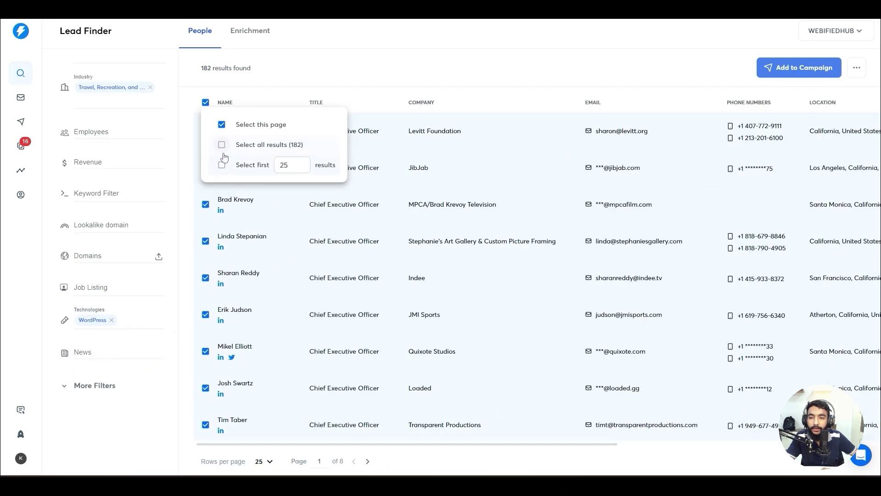
left_click(222, 145)
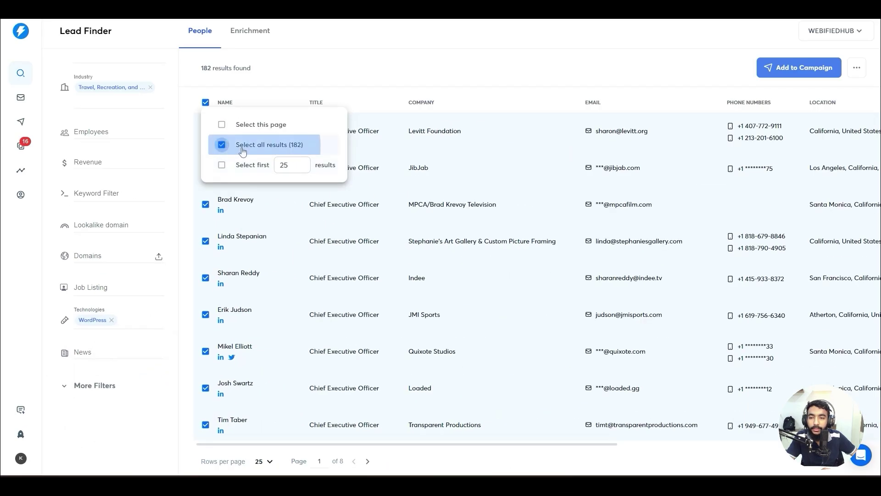
left_click(777, 71)
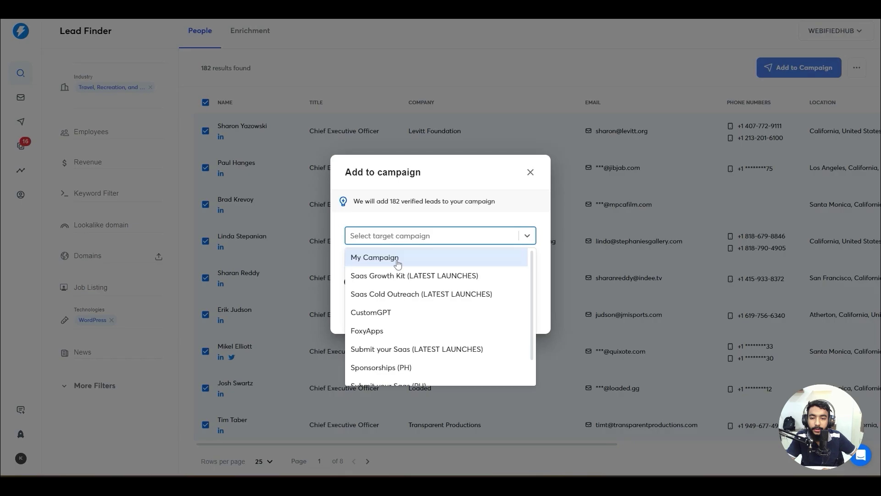
left_click(394, 257)
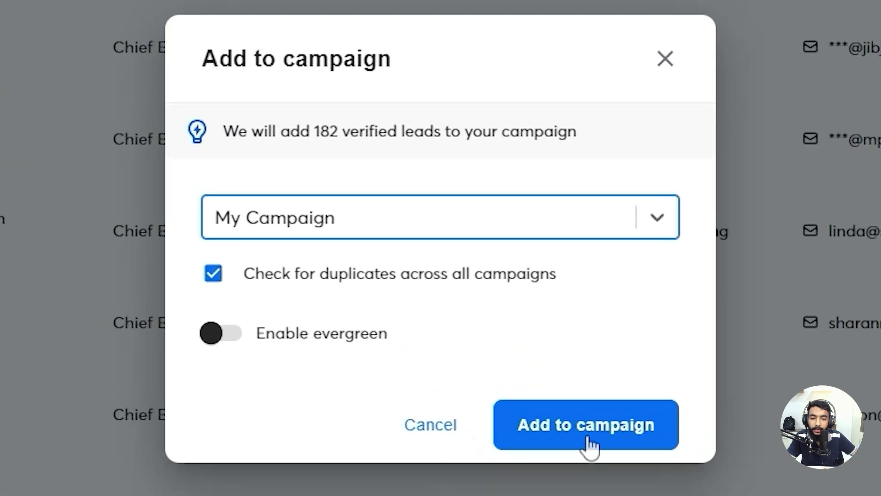
left_click(498, 320)
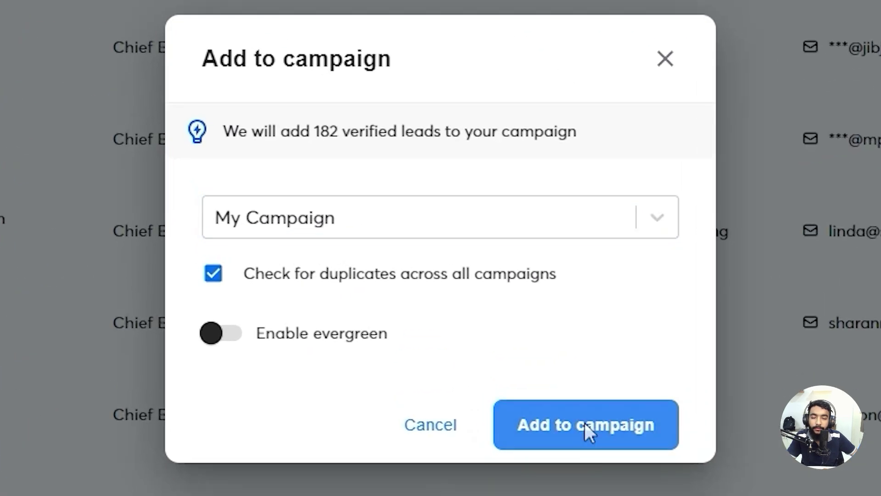
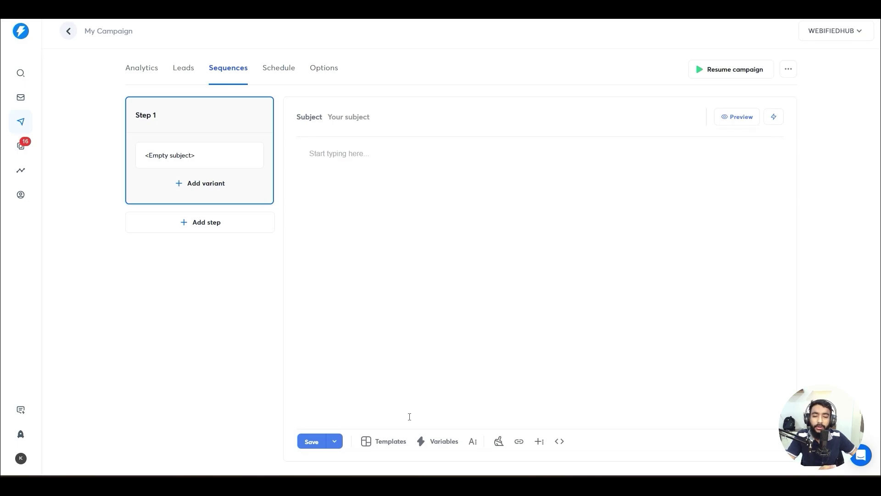
Fill the first sequence email with the Lead Generation template Getting Customers for a Lead Gen Agency
left_click(372, 445)
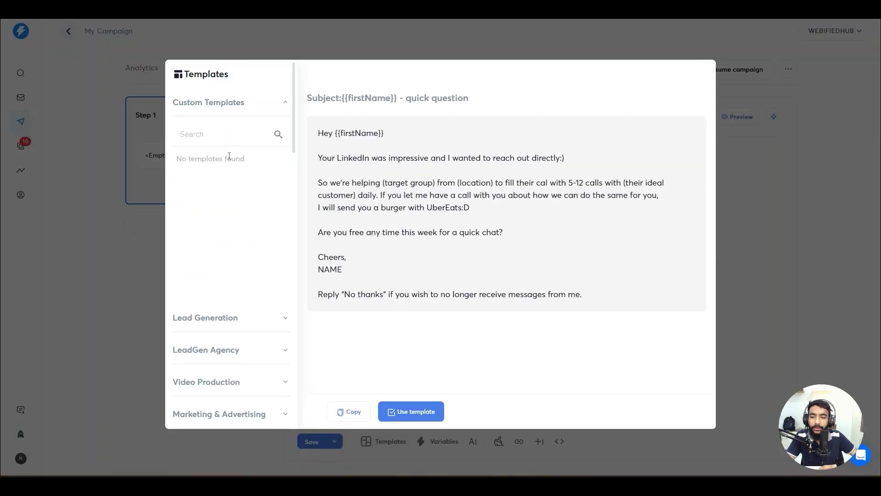
scroll(218, 250, "down", 2)
left_click(228, 224)
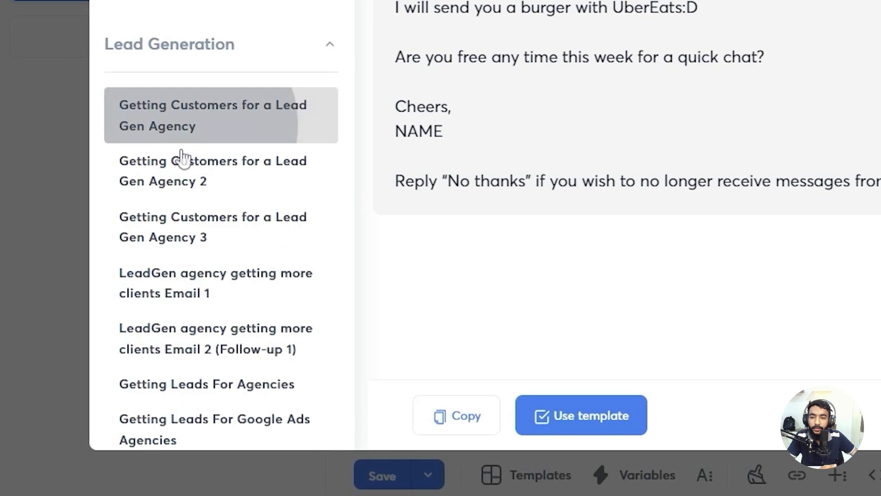
left_click(208, 251)
left_click(212, 293)
left_click(201, 100)
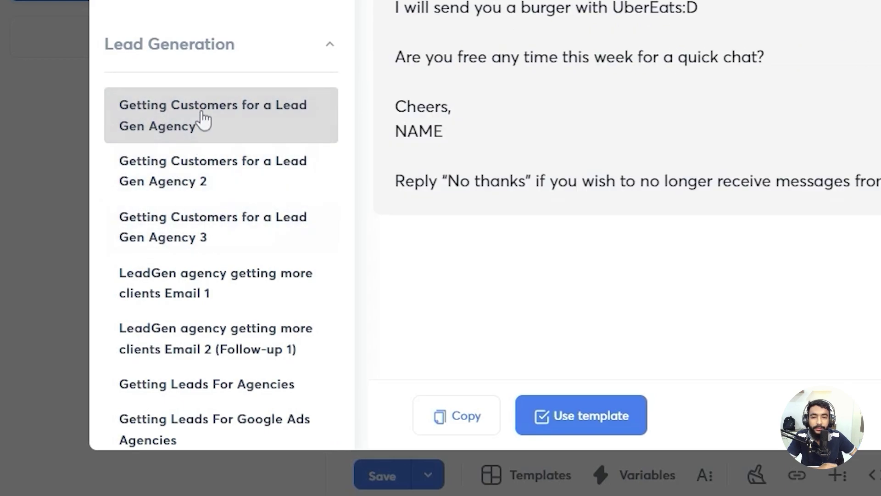
left_click(556, 414)
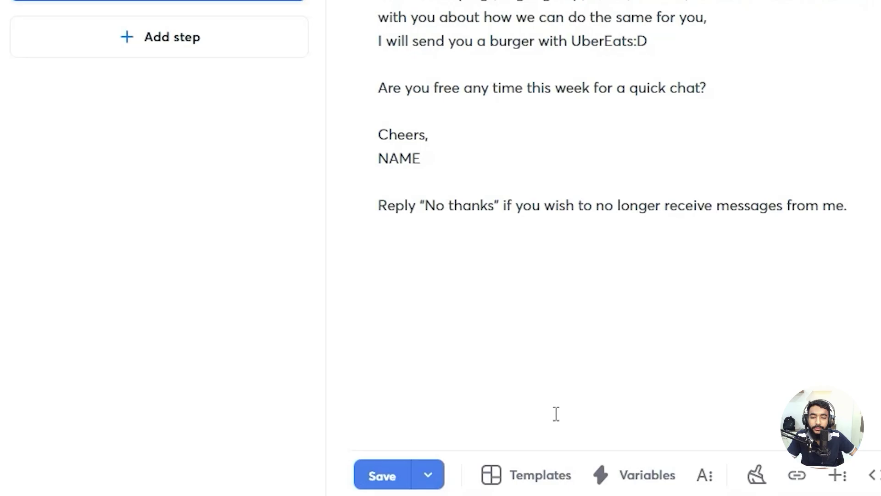
Check the subject line and body of the first sequence email and save the campaign
left_click_drag(326, 116, 380, 116)
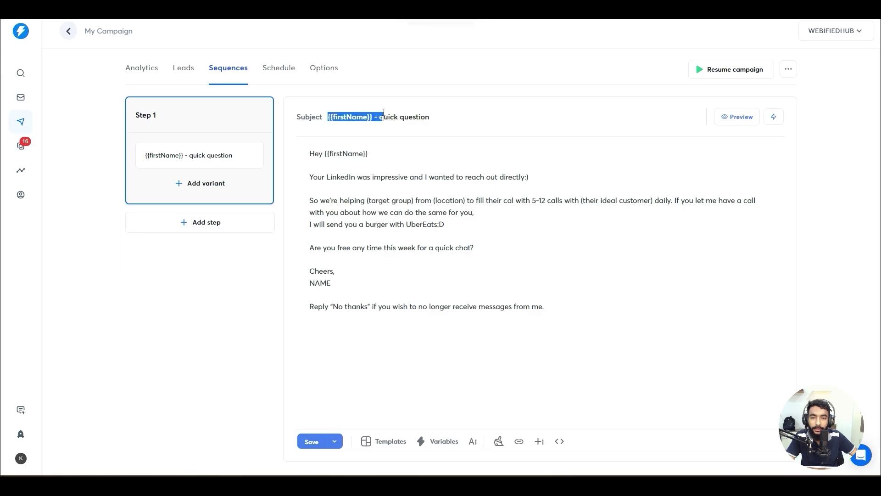
left_click(287, 87)
left_click(336, 87)
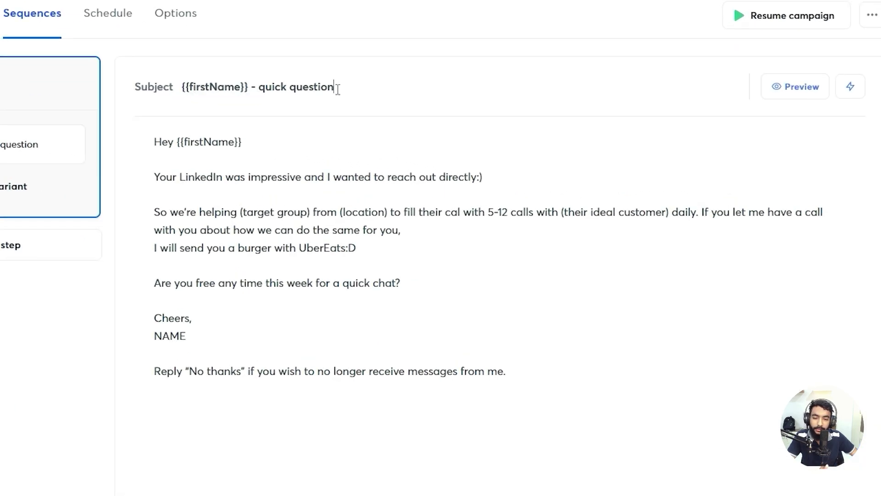
left_click(436, 351)
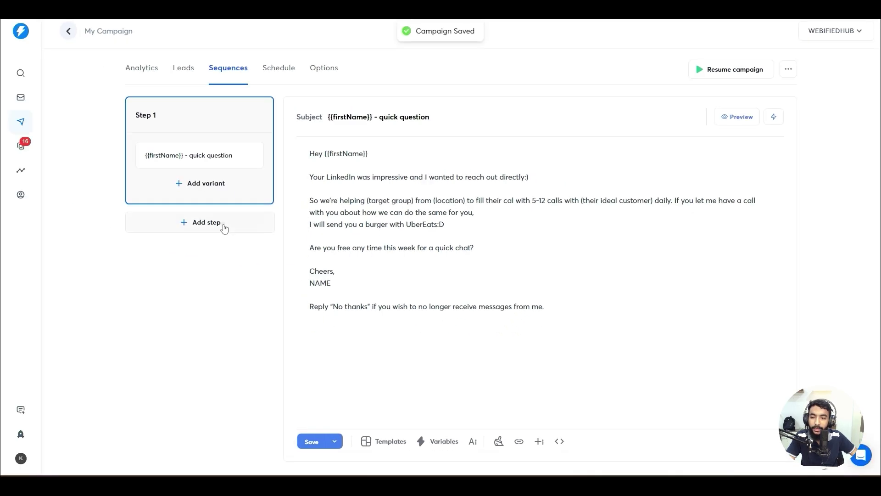
Add a second step to the email sequence and set the first step to send the next message in 3 days
left_click(223, 224)
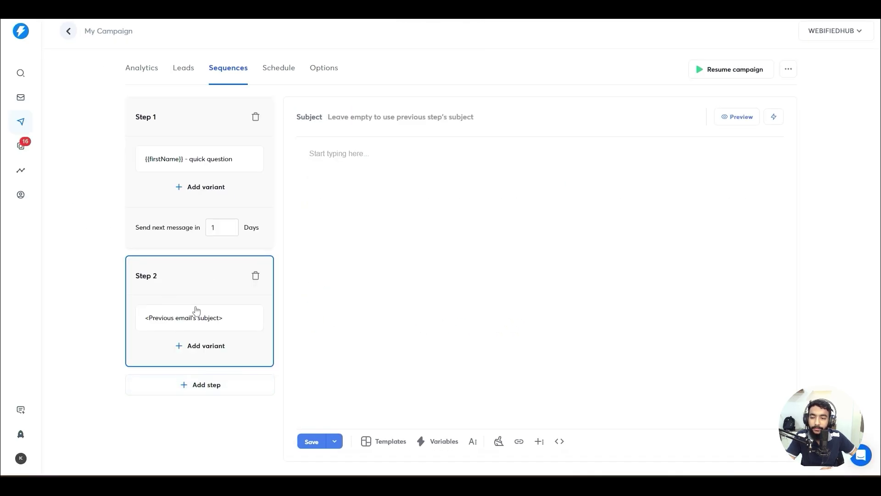
left_click(213, 229)
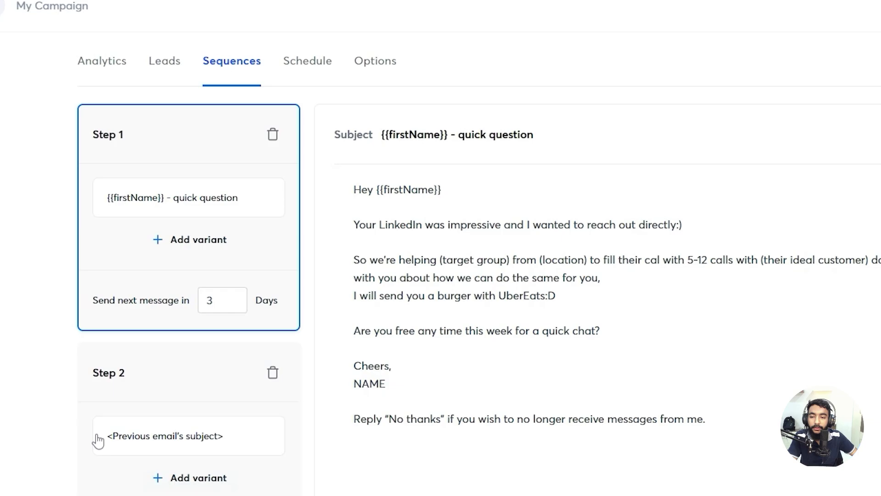
Fill the second sequence email with the Follow-Ups template Quick and easy
left_click(222, 388)
left_click(427, 236)
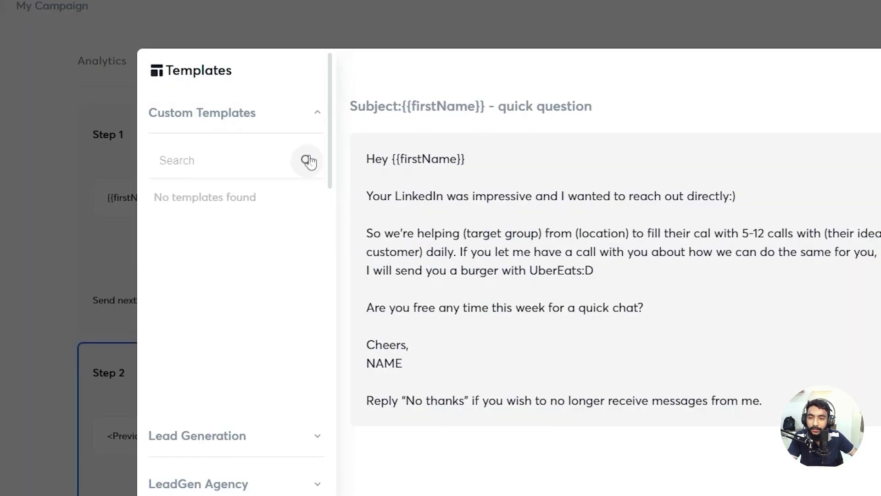
left_click_drag(329, 147, 328, 296)
scroll(266, 308, "down", 2)
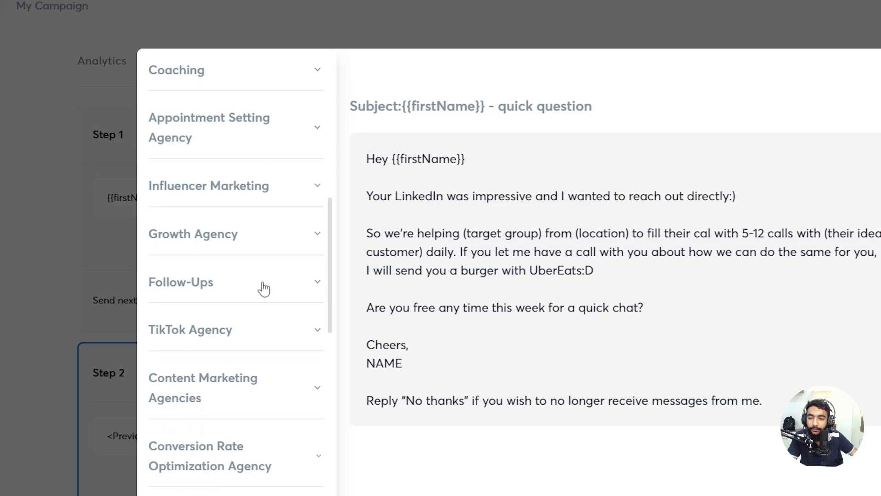
left_click(264, 289)
left_click(216, 337)
left_click(228, 361)
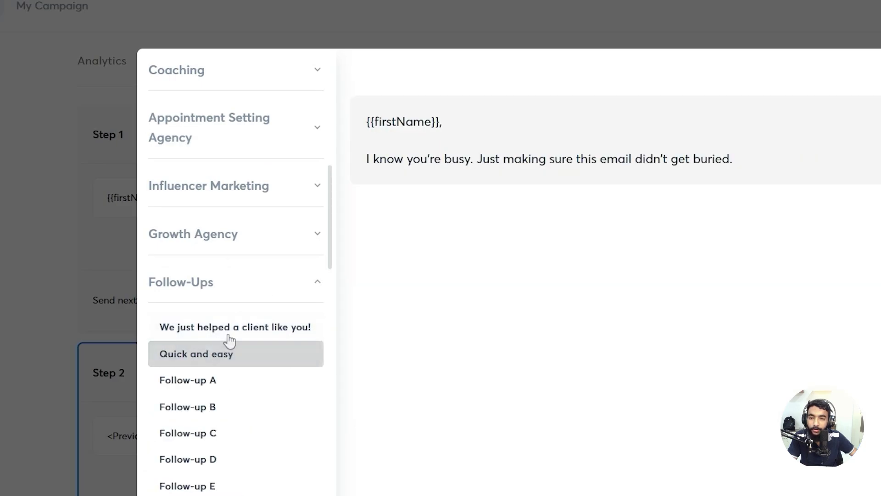
left_click(192, 443)
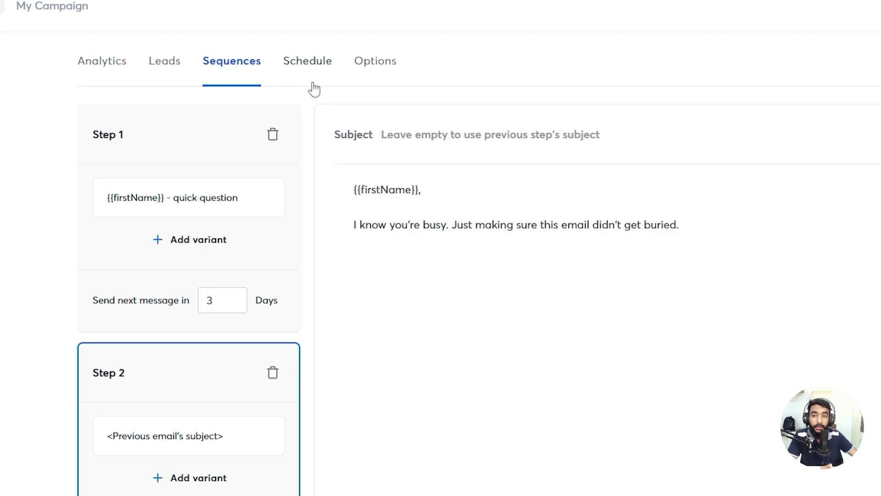
Set the campaign schedule to send from 8:00 AM to 10:00 AM and save the schedule
left_click(306, 69)
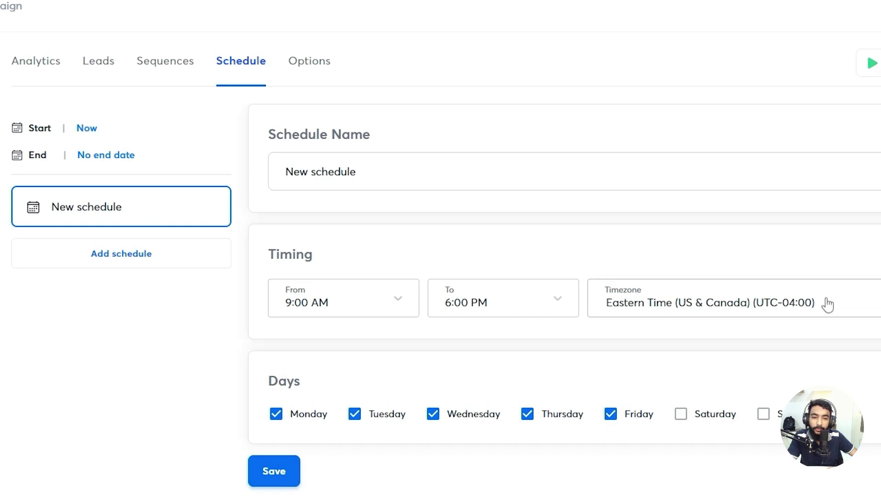
left_click(351, 312)
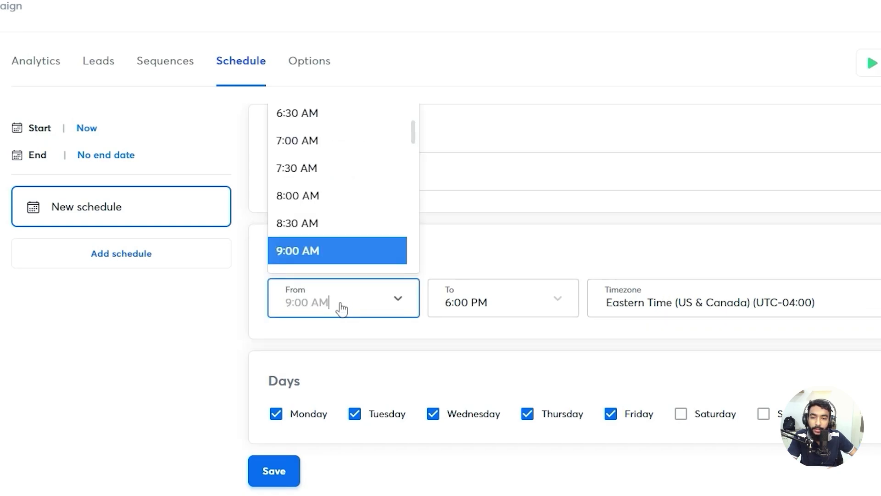
left_click(544, 310)
scroll(501, 183, "up", 5)
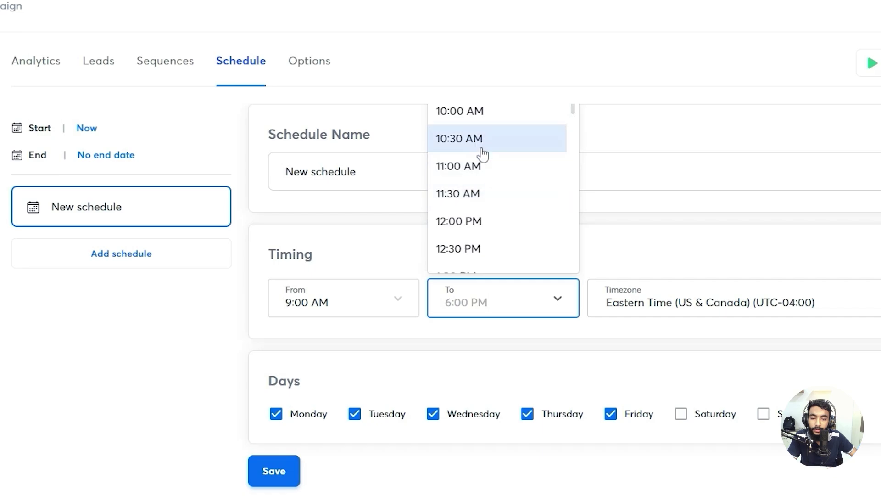
left_click(321, 299)
left_click(323, 197)
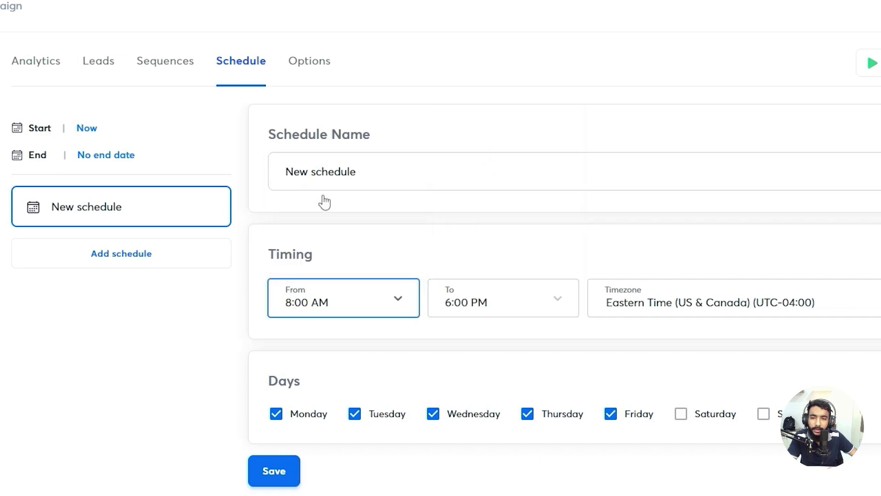
left_click(468, 284)
scroll(481, 205, "up", 6)
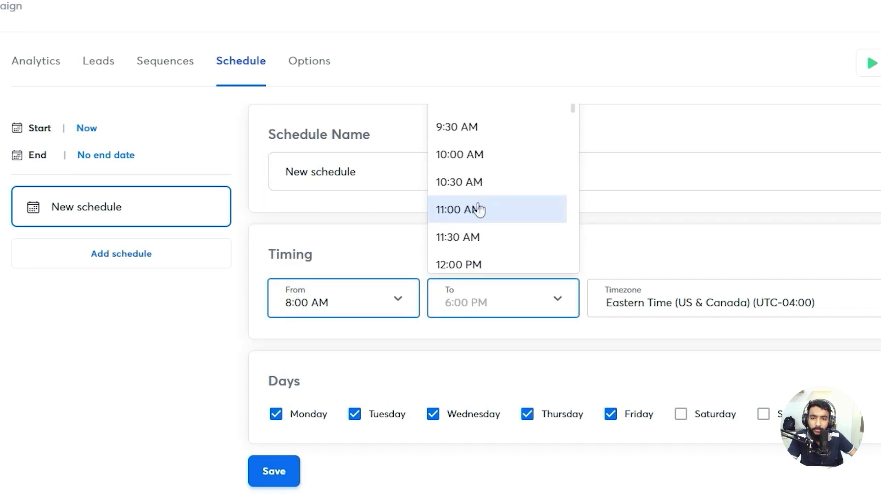
scroll(478, 202, "up", 2)
left_click(468, 168)
left_click(274, 470)
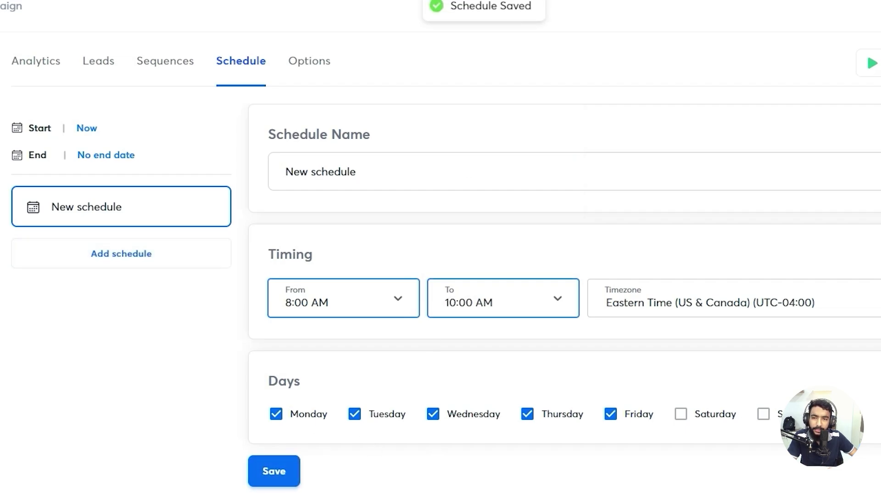
In the campaign options, choose all eight trymaildoso.net and meetemaildoso.net accounts as the accounts to send from
left_click(310, 60)
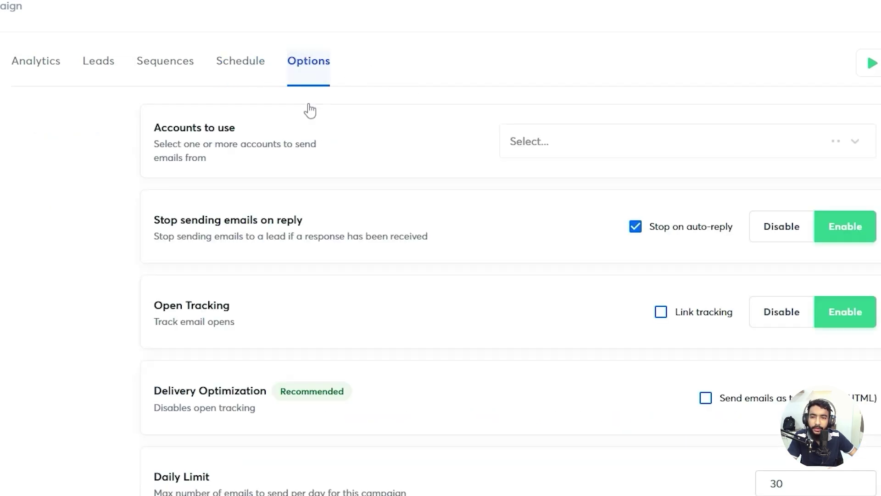
left_click(744, 147)
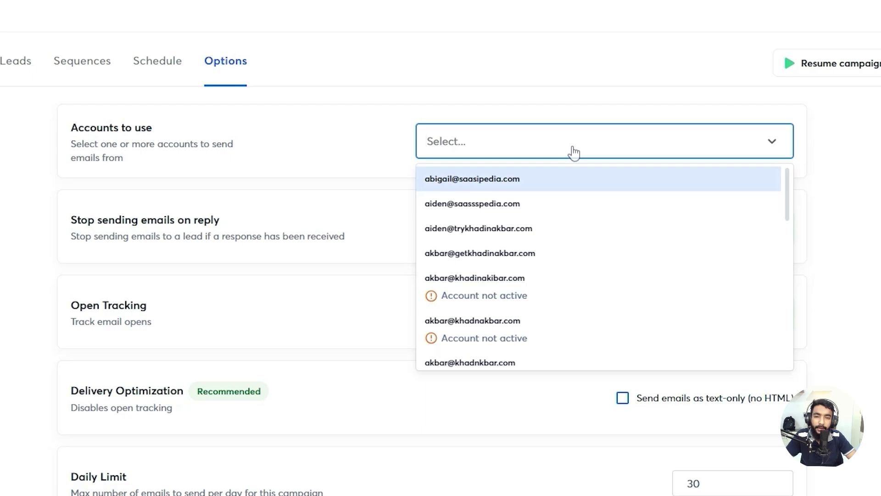
type("trymaildoso")
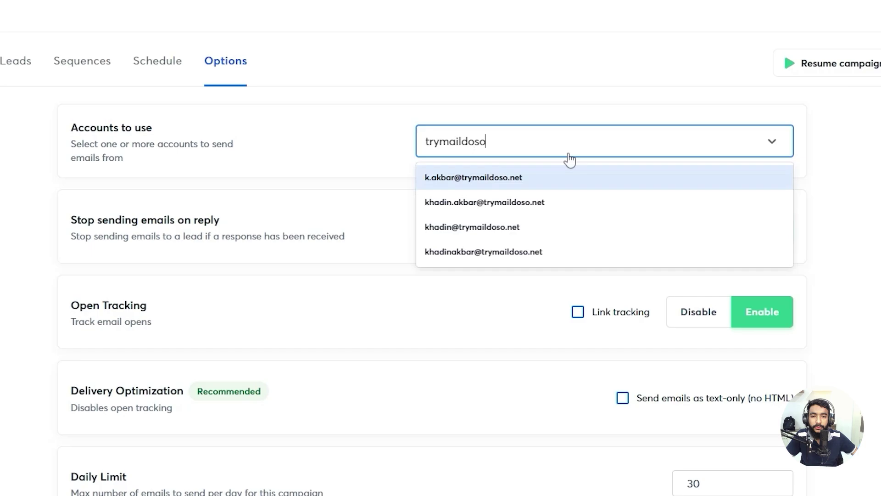
left_click(561, 178)
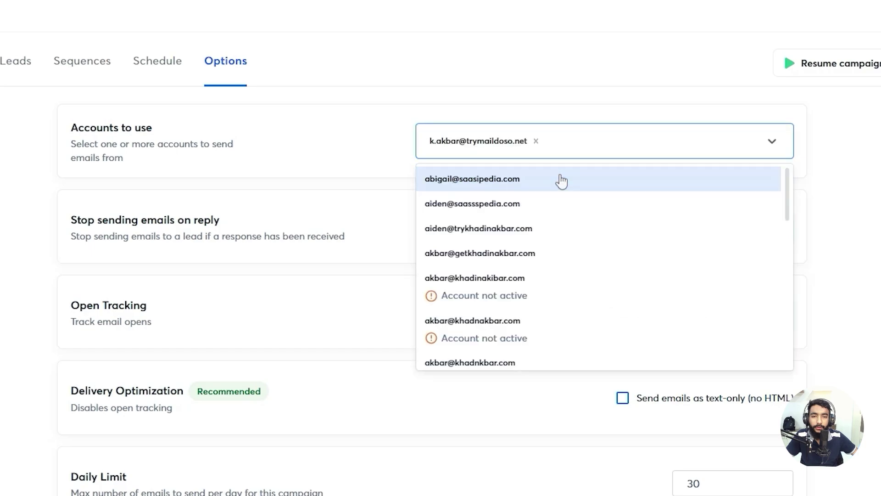
type("maildoso")
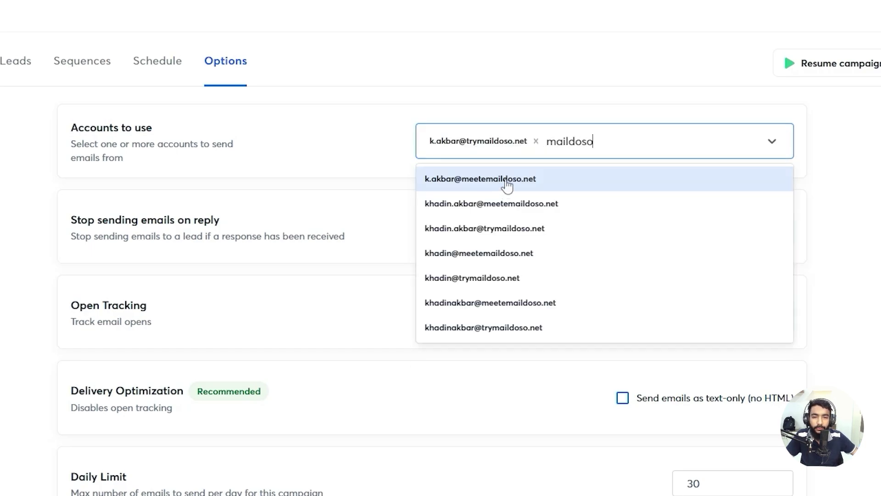
left_click(504, 179)
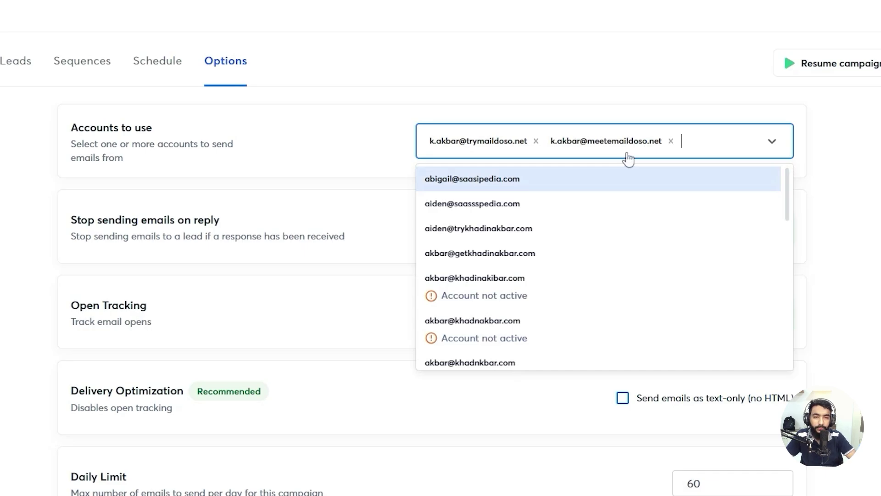
type("mail")
left_click(626, 177)
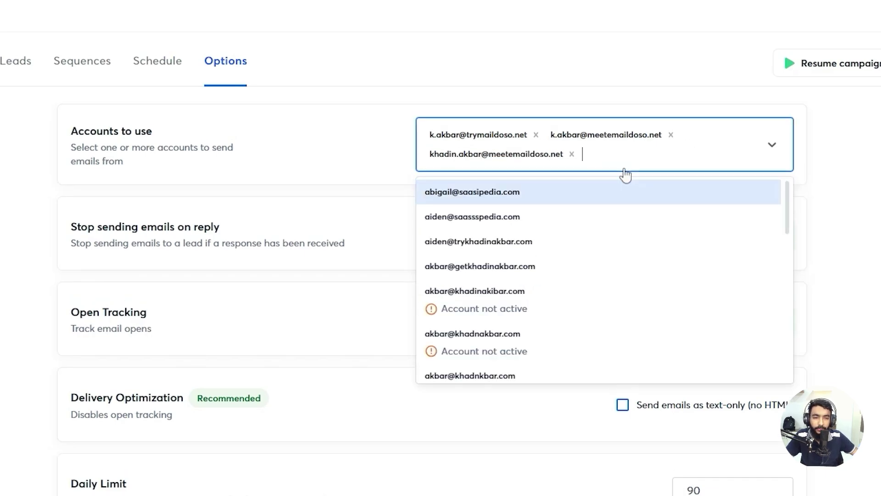
type("mail")
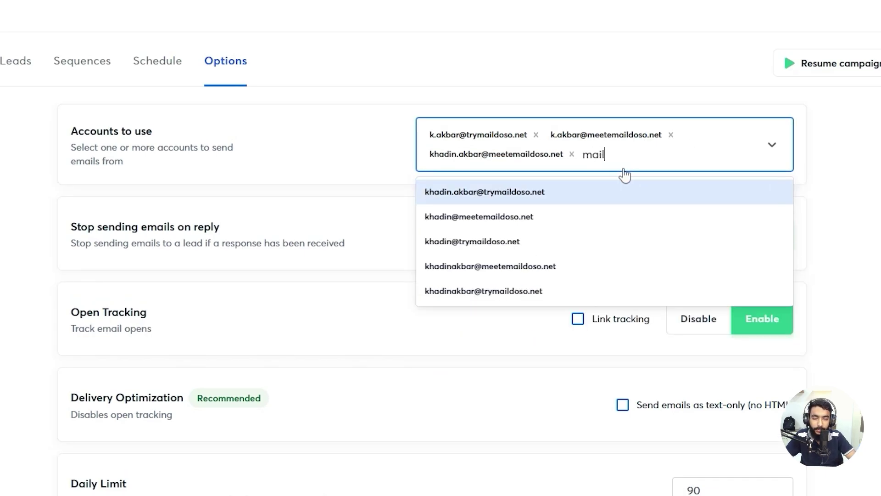
left_click(540, 192)
left_click(540, 193)
left_click(541, 220)
type("mail")
left_click(562, 213)
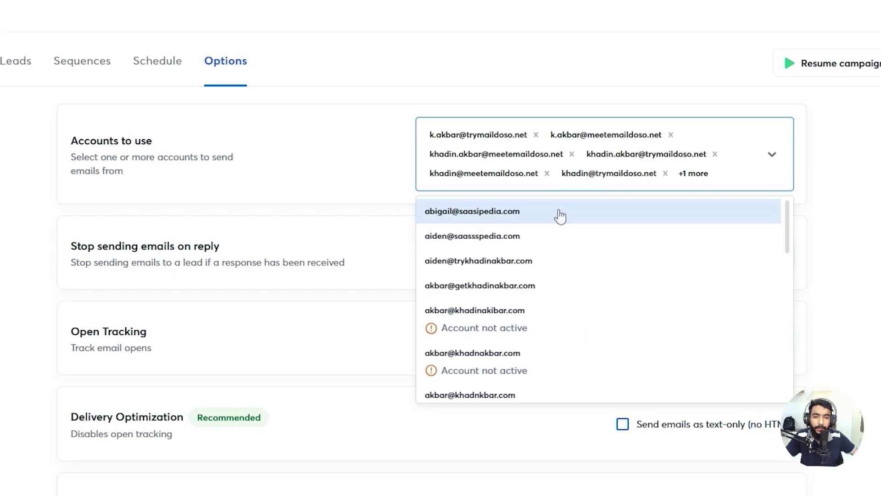
type("v")
key("Tab")
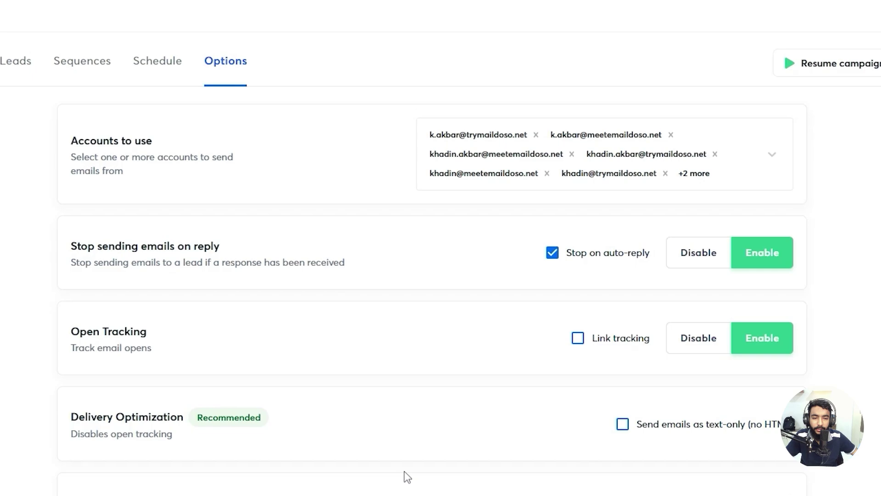
Disable open tracking for the campaign and set its daily limit to 243 emails
left_click(696, 339)
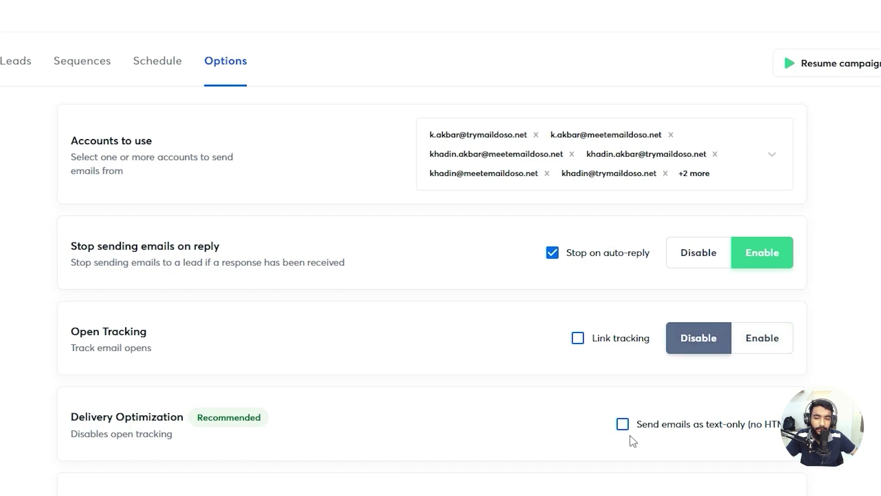
scroll(633, 440, "down", 2)
scroll(679, 432, "down", 3)
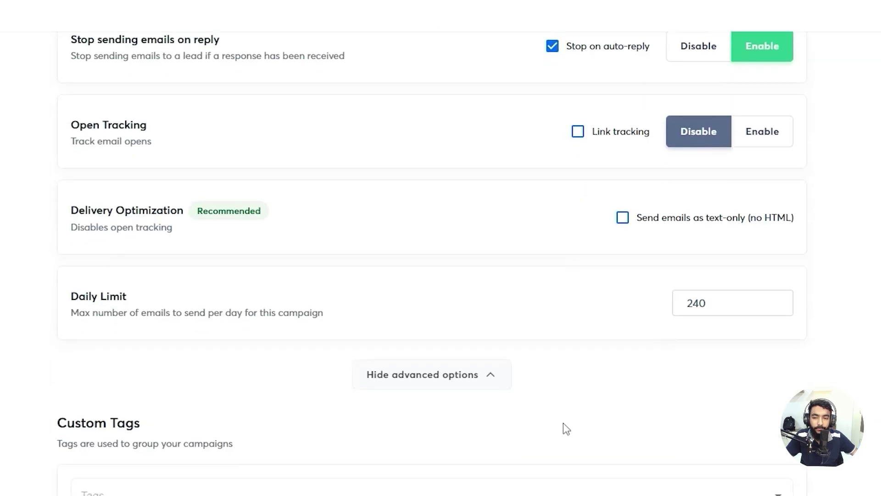
double_click(696, 302)
scroll(523, 143, "up", 4)
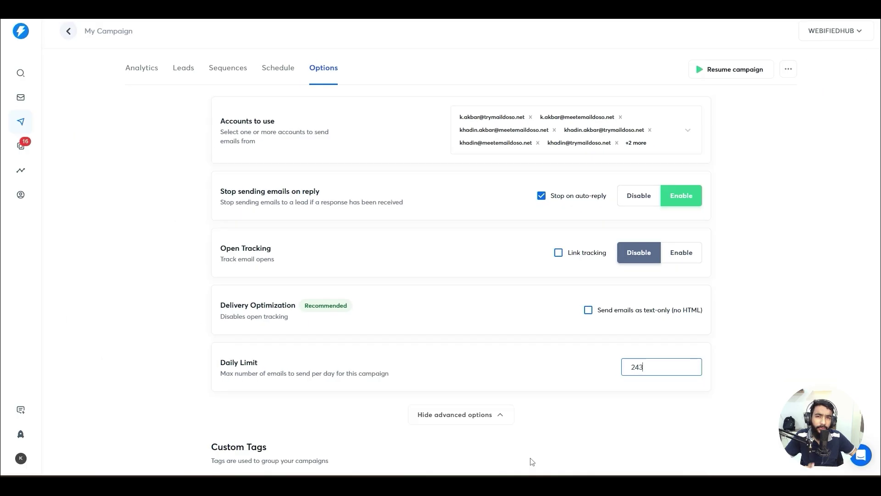
Switch to Calculator, place it beside the campaign options and calculate 8 × 30
mouse_move(623, 480)
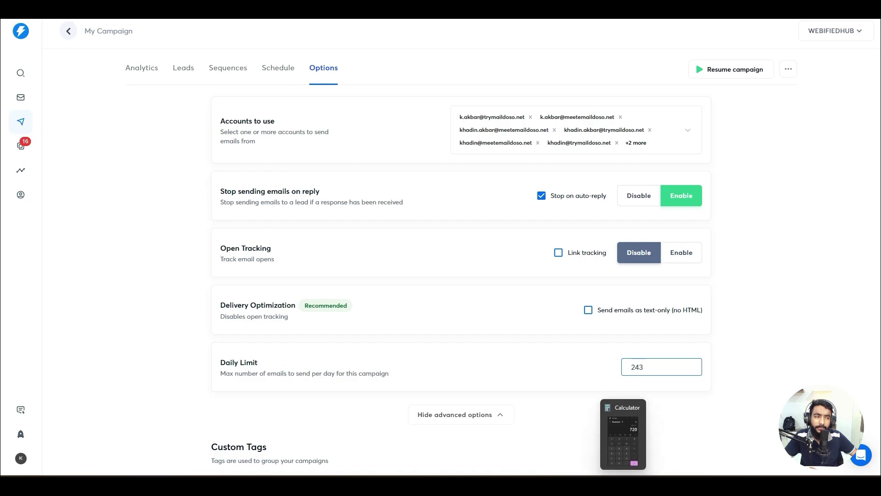
left_click(623, 434)
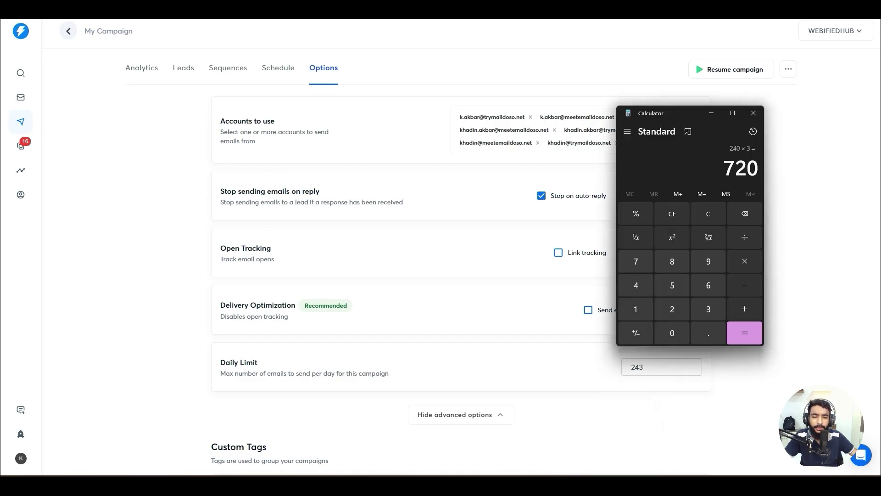
left_click(739, 215)
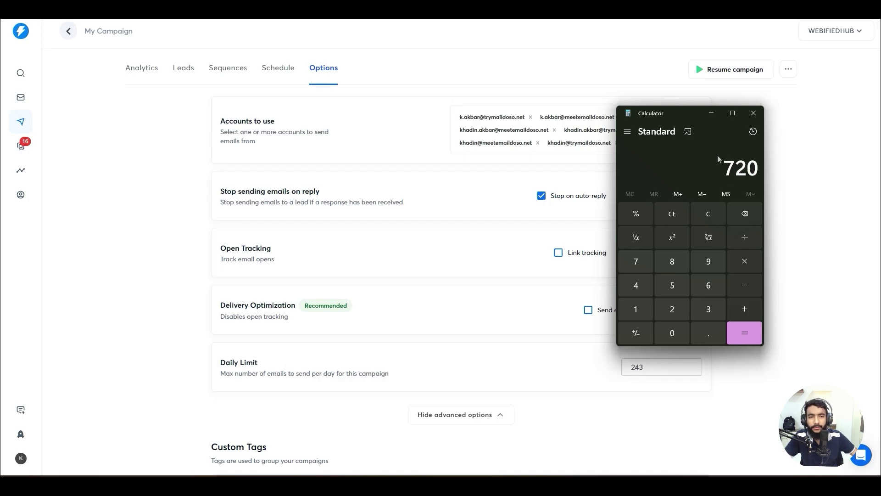
left_click_drag(679, 111, 780, 135)
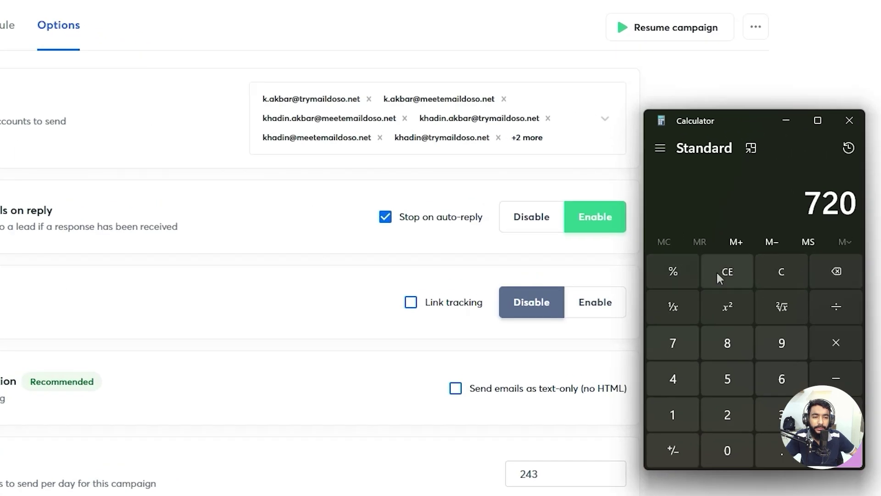
left_click(764, 232)
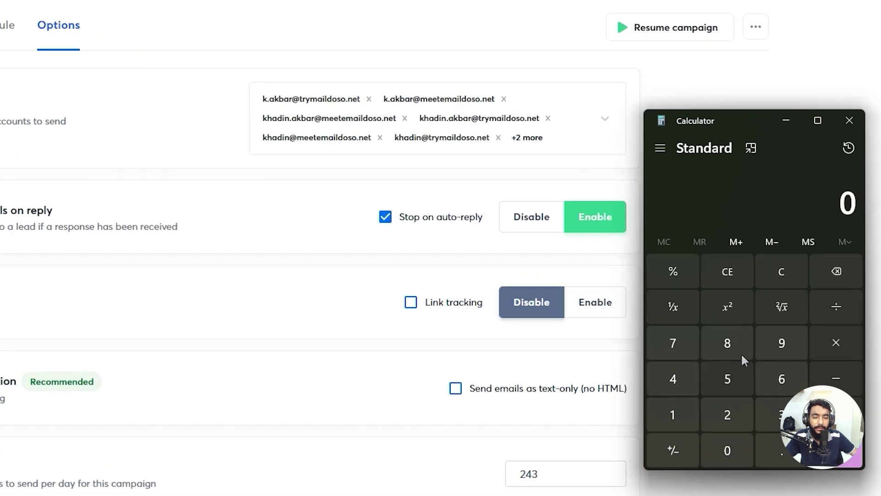
left_click(727, 344)
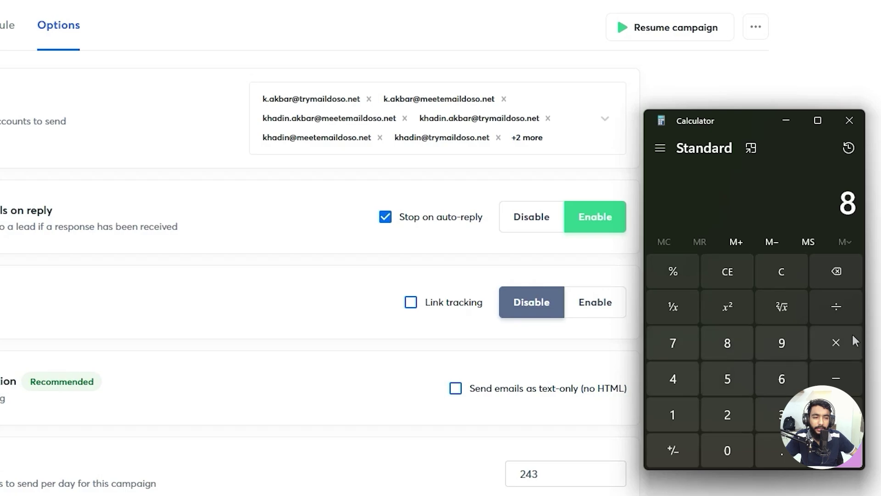
left_click(852, 338)
left_click(780, 415)
left_click(727, 450)
left_click(836, 450)
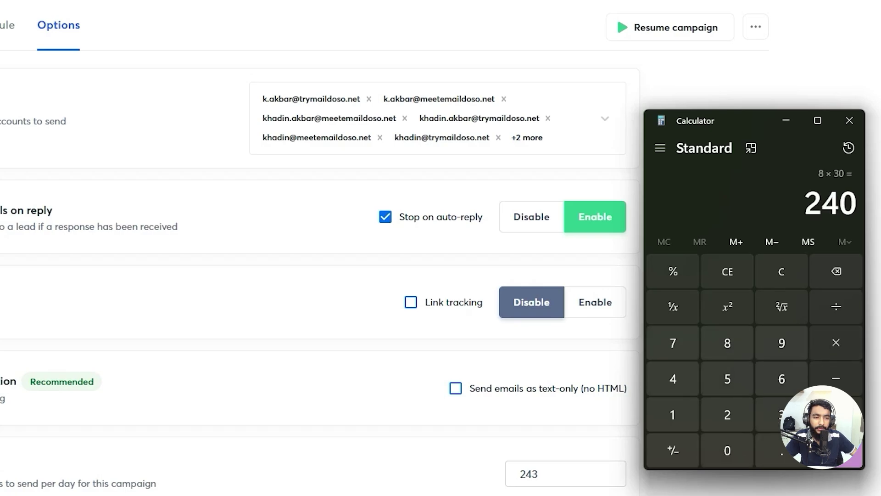
Back in the campaign options, set the daily limit to 240 emails
left_click(539, 474)
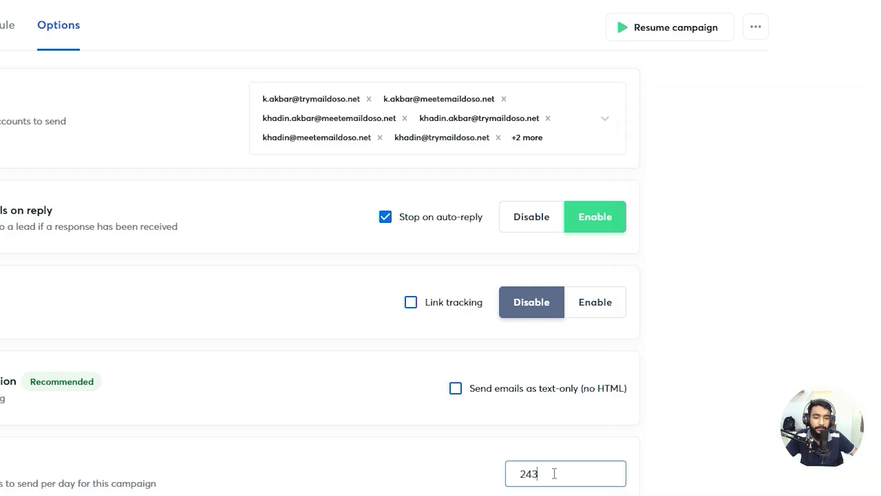
key("BackSpace")
type("0")
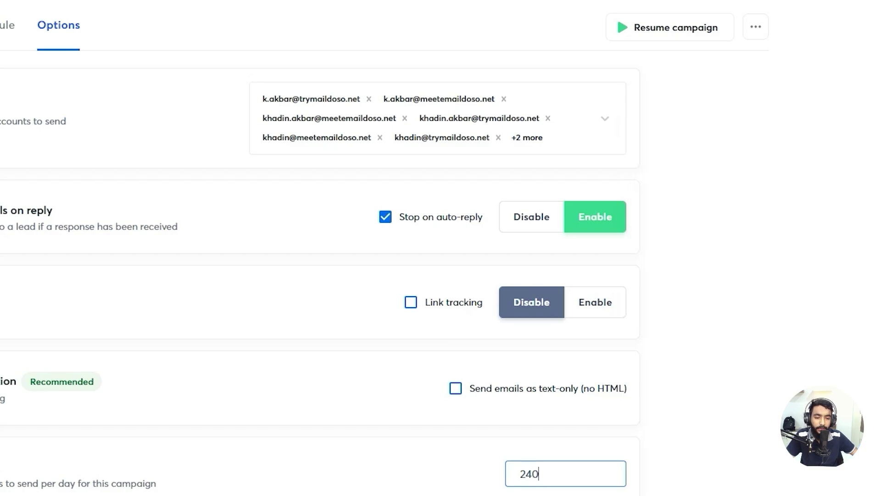
Switch to Calculator and divide the daily limit of 240 by 3
key("alt+Tab")
left_click(842, 311)
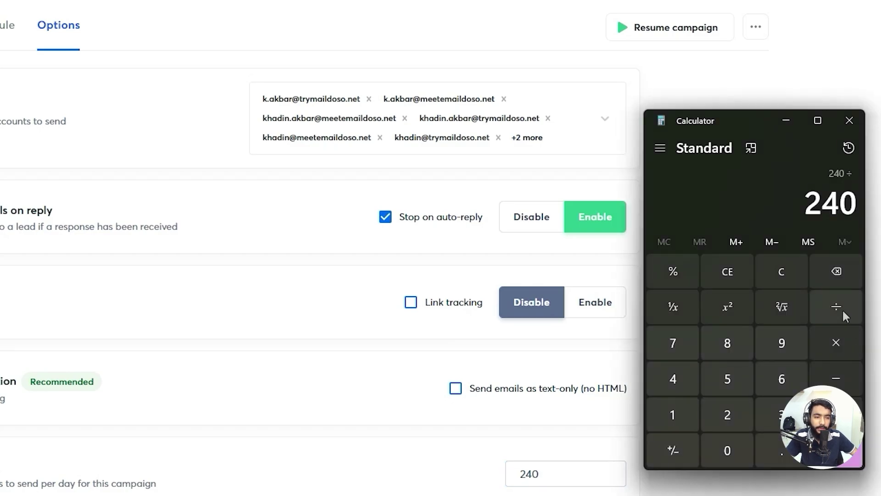
left_click(778, 420)
left_click(836, 450)
Back in the campaign options, set the maximum number of new leads to 80 per day
key("alt+Tab")
scroll(324, 347, "down", 10)
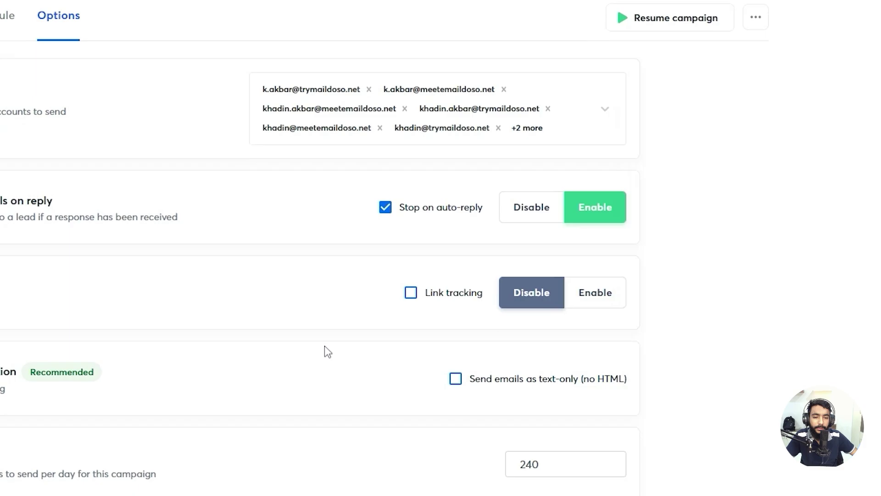
scroll(496, 418, "down", 3)
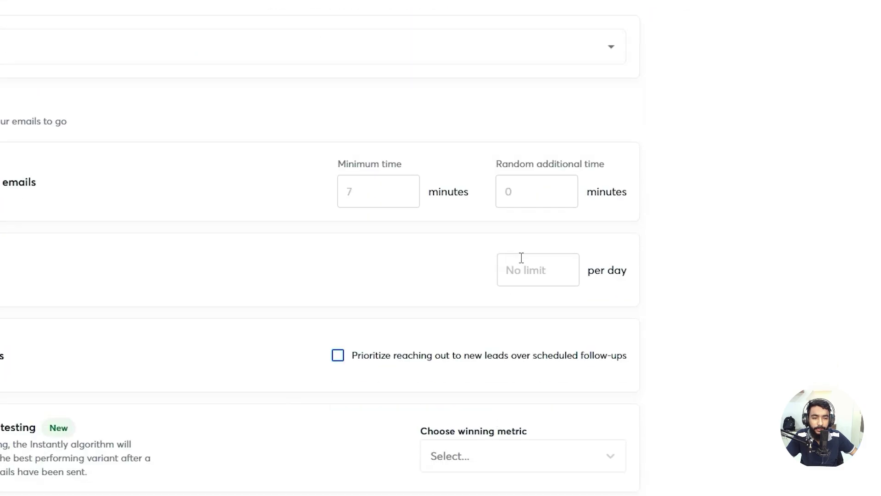
left_click(522, 264)
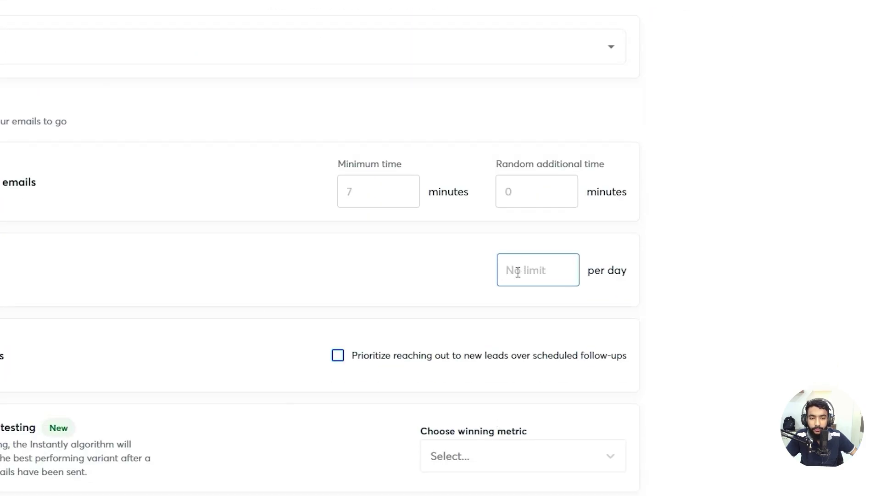
type("80")
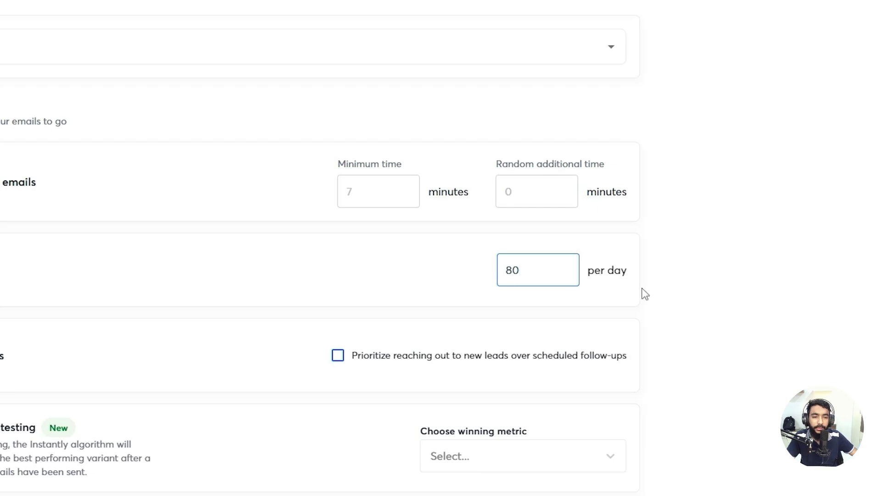
left_click(675, 317)
Compare the campaign's daily limit with its maximum number of new leads per day
scroll(681, 312, "up", 2)
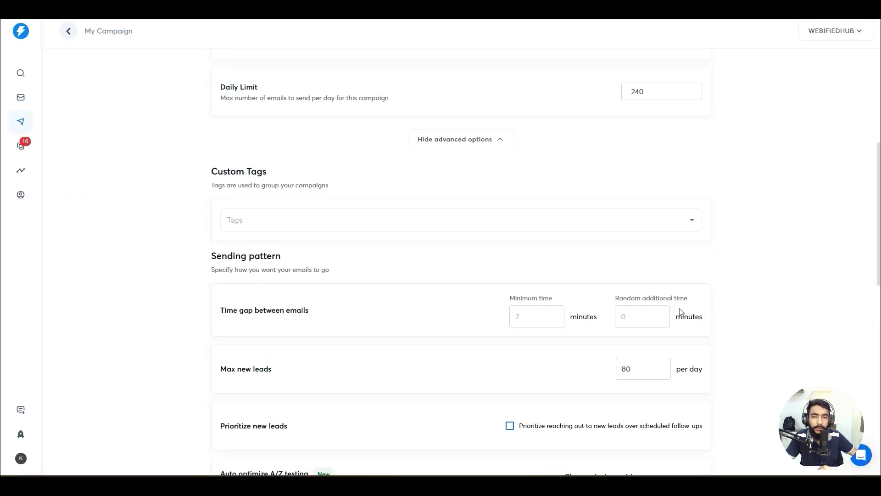
scroll(681, 312, "up", 2)
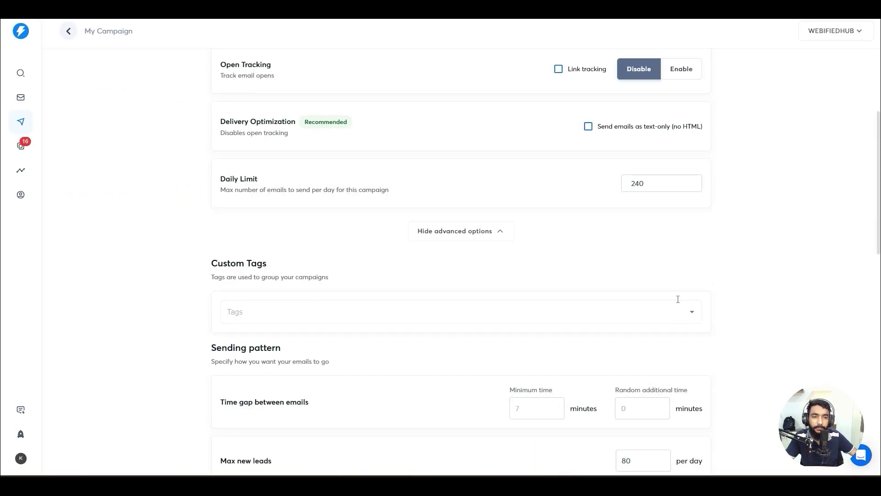
left_click(642, 184)
scroll(640, 216, "down", 3)
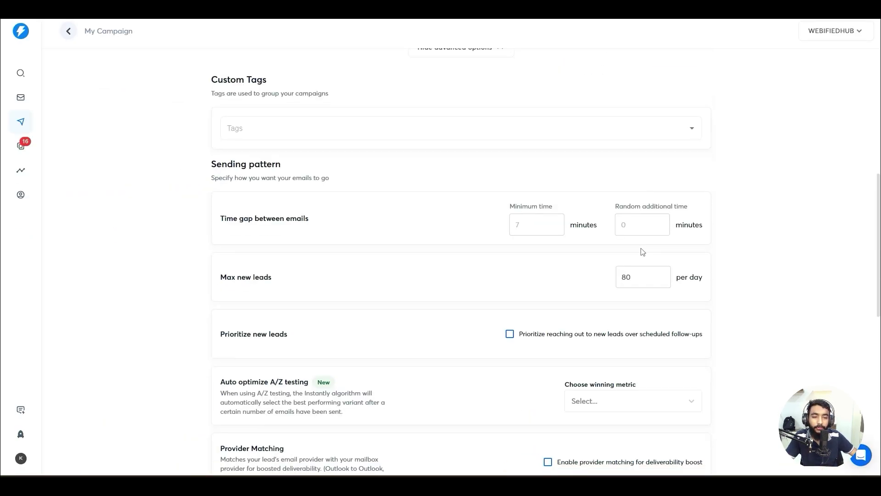
double_click(622, 275)
scroll(630, 204, "up", 1)
scroll(630, 204, "up", 4)
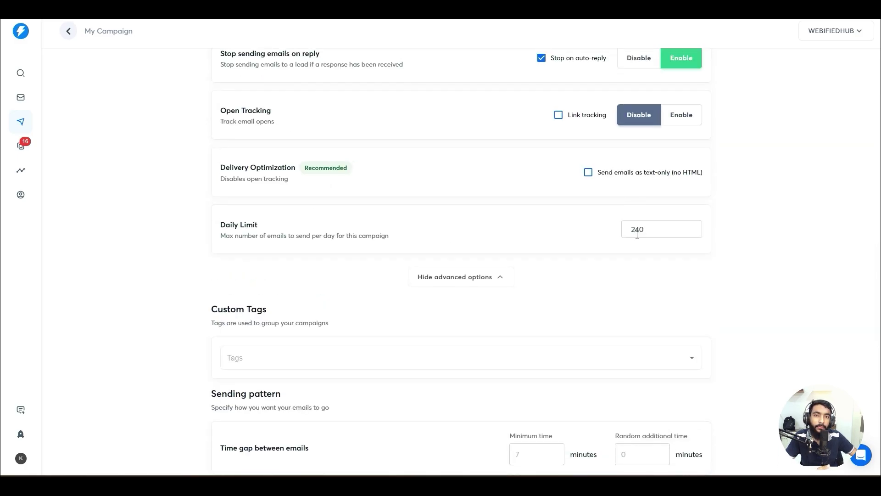
scroll(637, 234, "down", 8)
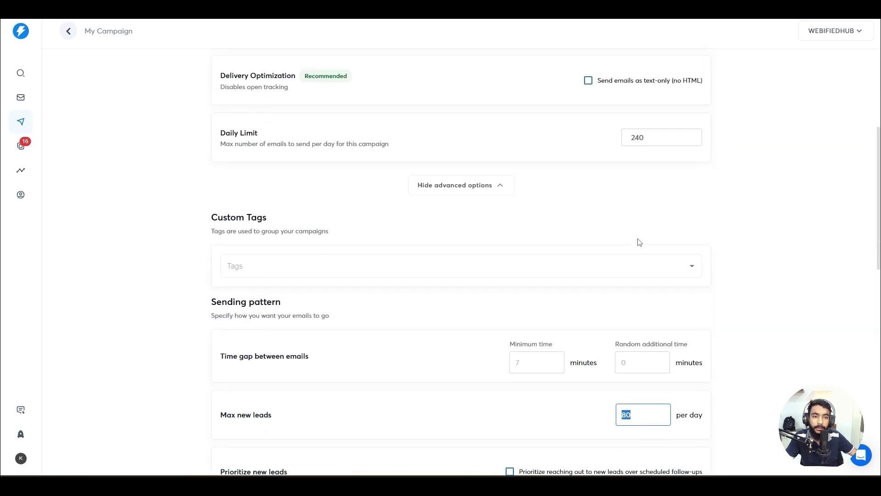
Prioritize reaching out to new leads over scheduled follow-ups in the campaign's sending pattern
left_click(517, 196)
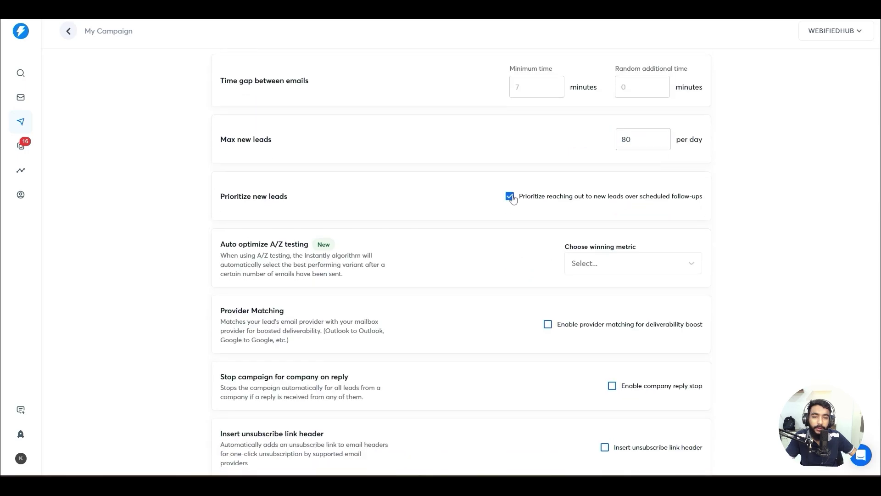
scroll(482, 206, "down", 7)
scroll(469, 236, "up", 7)
scroll(477, 271, "up", 11)
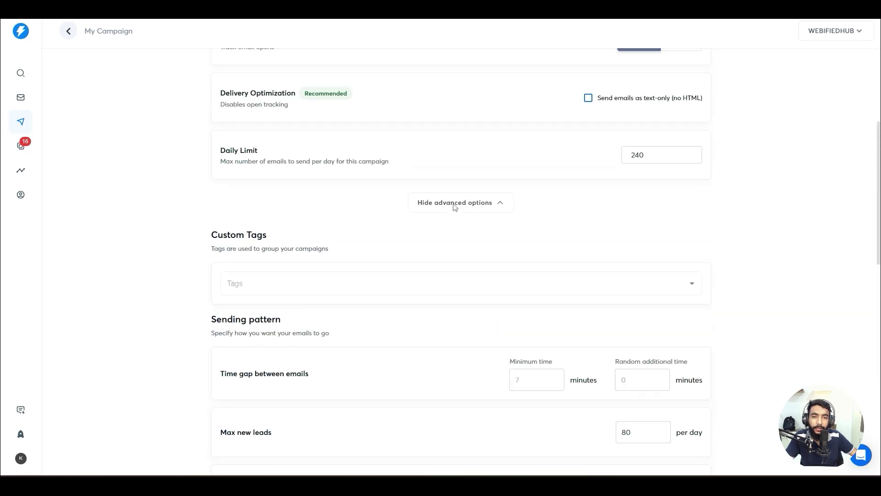
Save the campaign options and launch the campaign
scroll(452, 203, "down", 18)
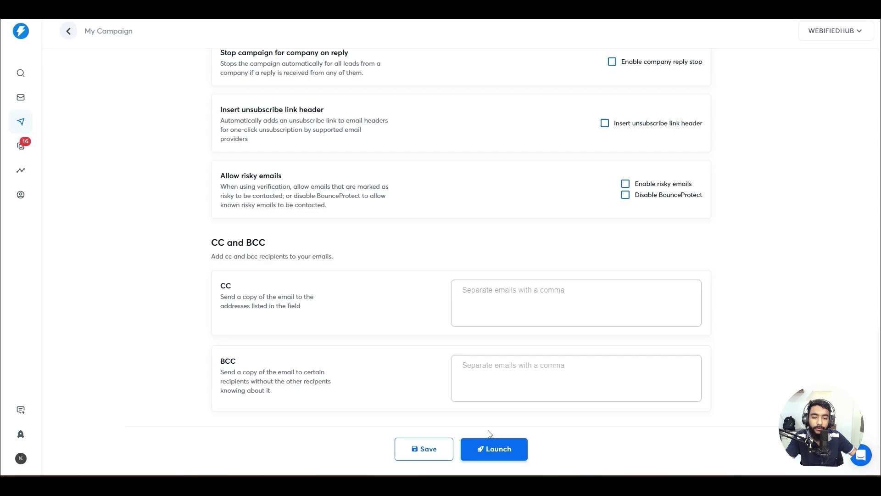
left_click(431, 448)
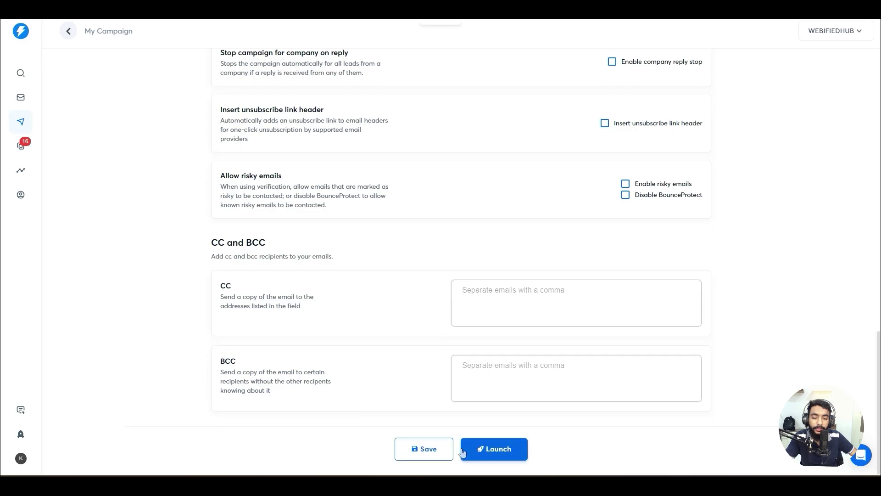
left_click(491, 446)
left_click(420, 266)
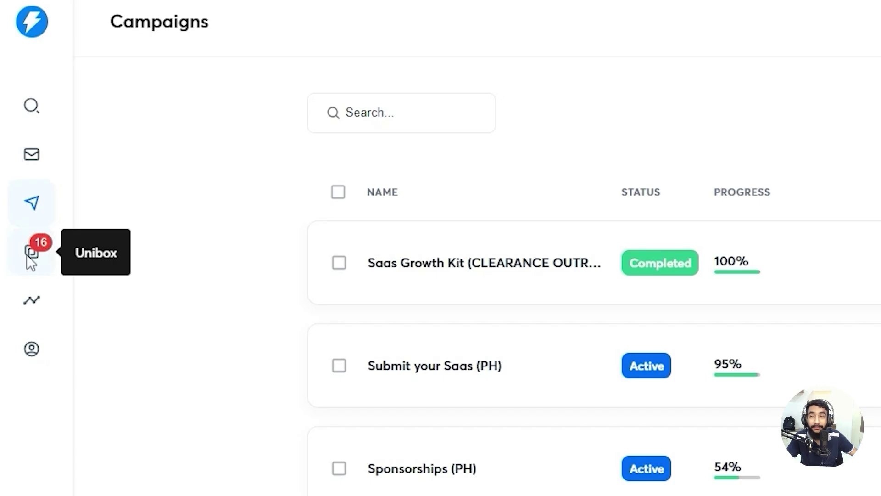
Open the Unibox and look through the lead replies in the primary inbox
left_click(28, 255)
scroll(482, 282, "down", 10)
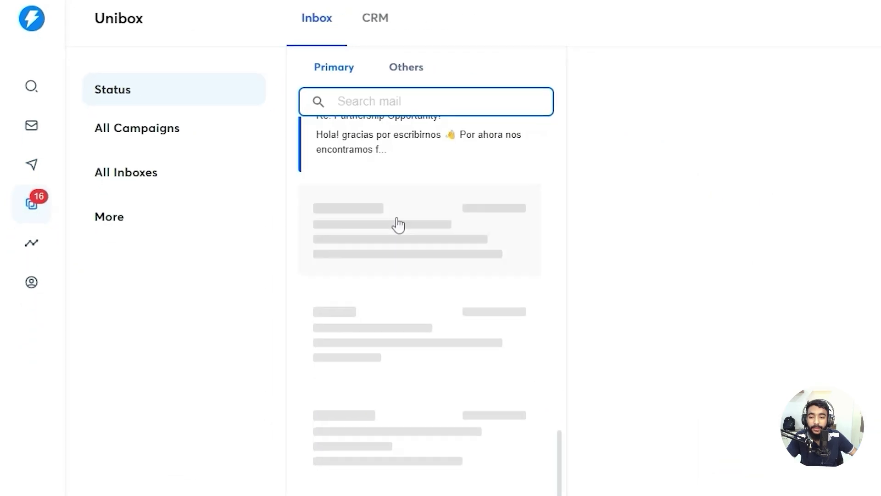
scroll(397, 225, "down", 10)
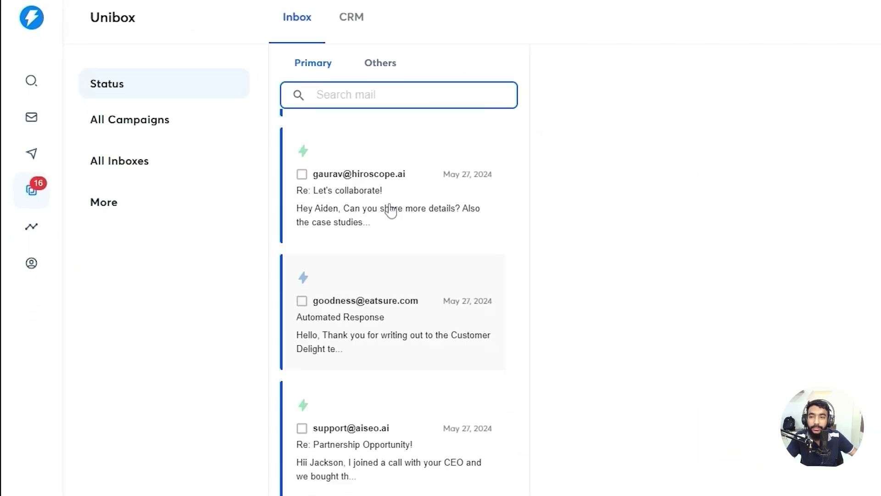
scroll(393, 193, "down", 10)
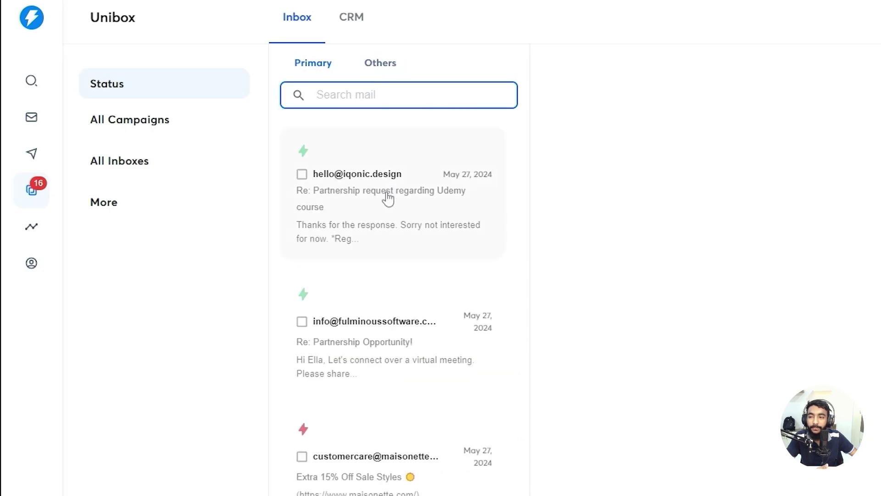
scroll(452, 275, "down", 5)
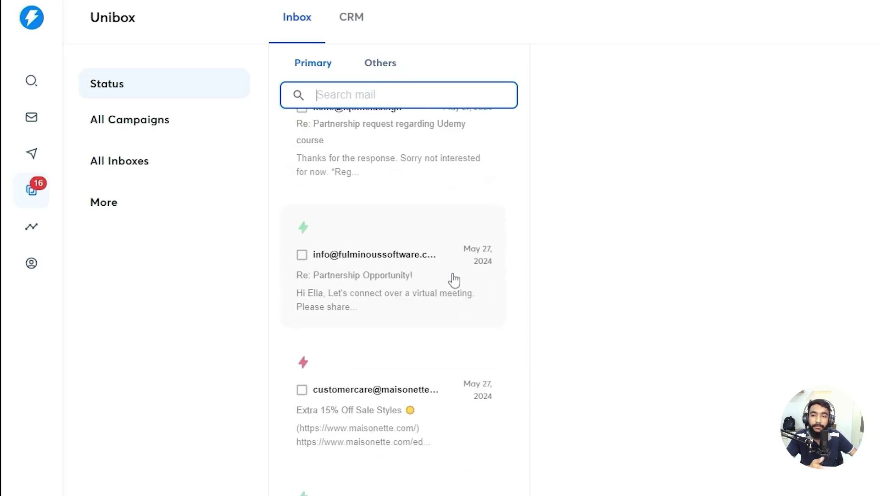
scroll(452, 275, "down", 10)
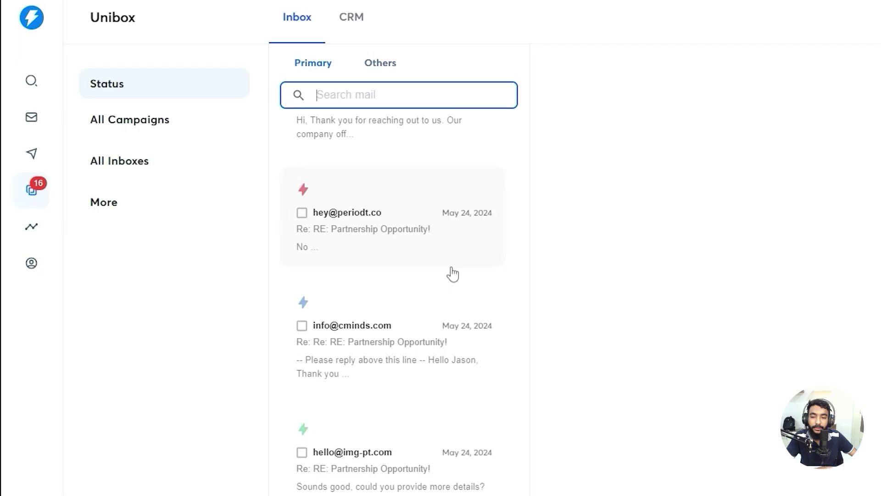
Return to the campaigns list and switch to the Maildoso email accounts page
left_click(31, 154)
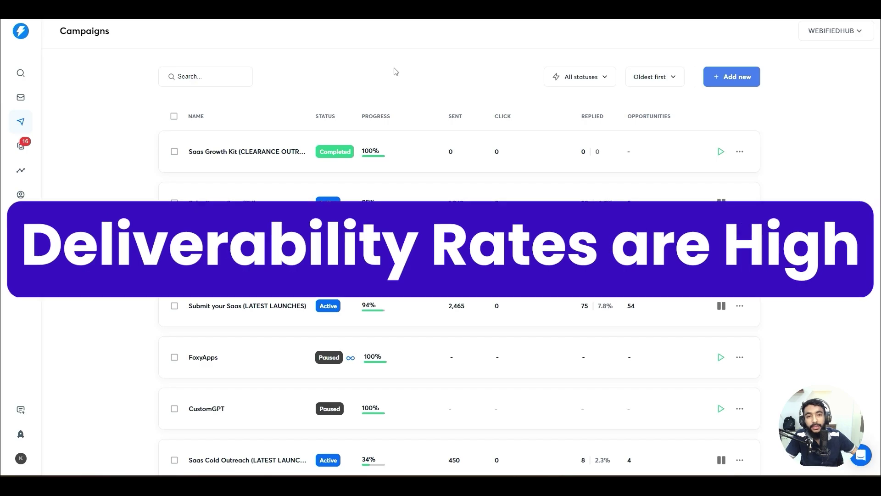
left_click(835, 31)
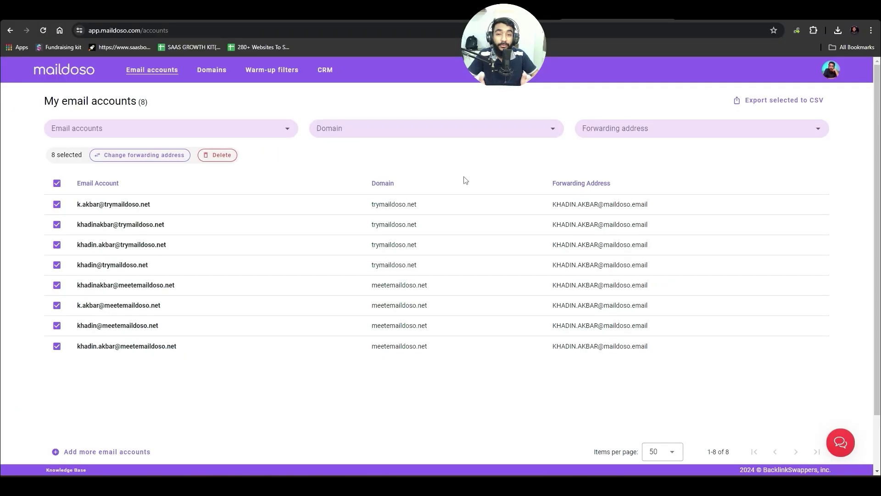